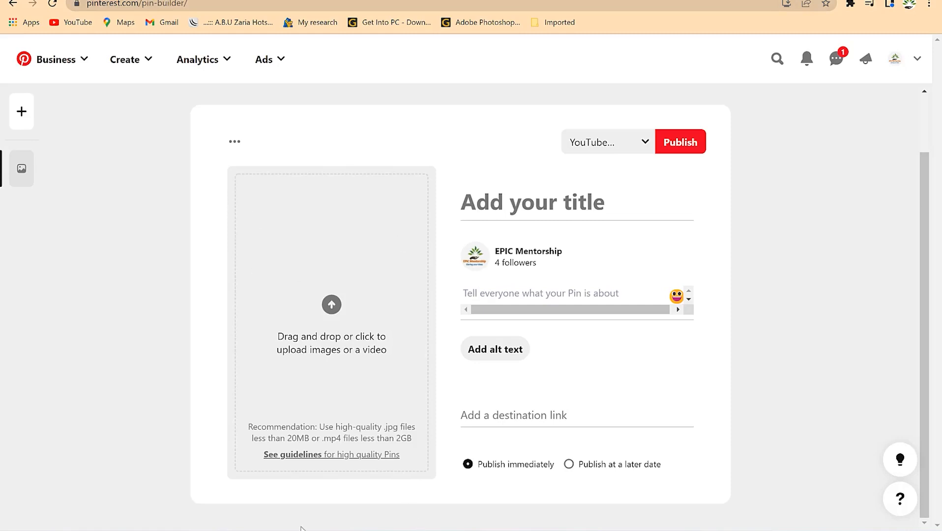
- Open the guidelines for high-quality Pins and check the minimum and recommended photo resolution
{"action": "left_click", "coordinate": [290, 453]}
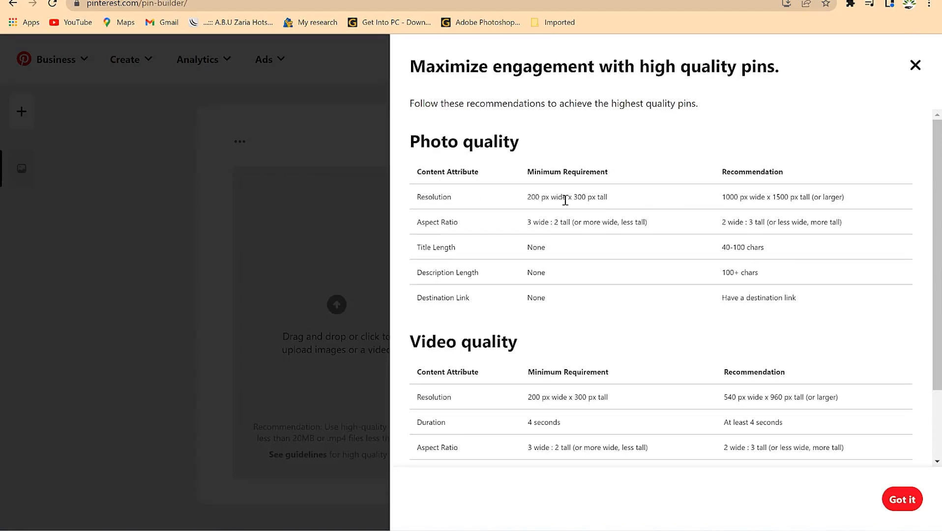
{"action": "left_click_drag", "start_coordinate": [576, 199], "coordinate": [587, 199]}
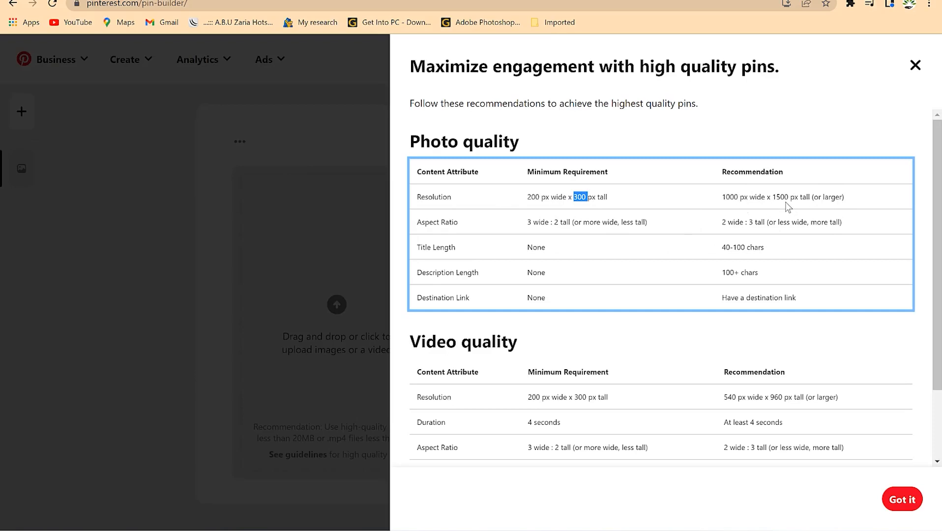
- Switch to Canva in a new browser tab, search for "pinterest" and open the Pinterest Pin (1000 × 1500) templates
{"action": "key", "text": "ctrl+t"}
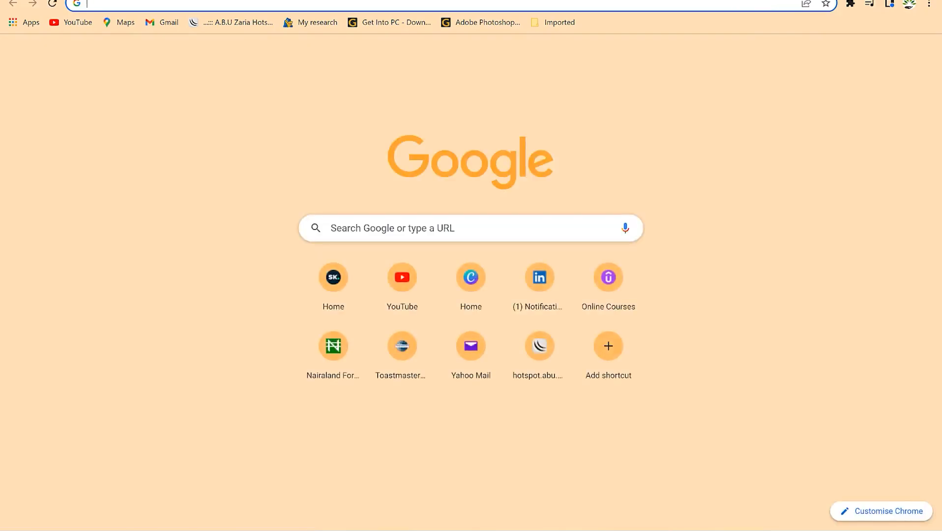
{"action": "left_click", "coordinate": [467, 276]}
{"action": "left_click", "coordinate": [407, 165]}
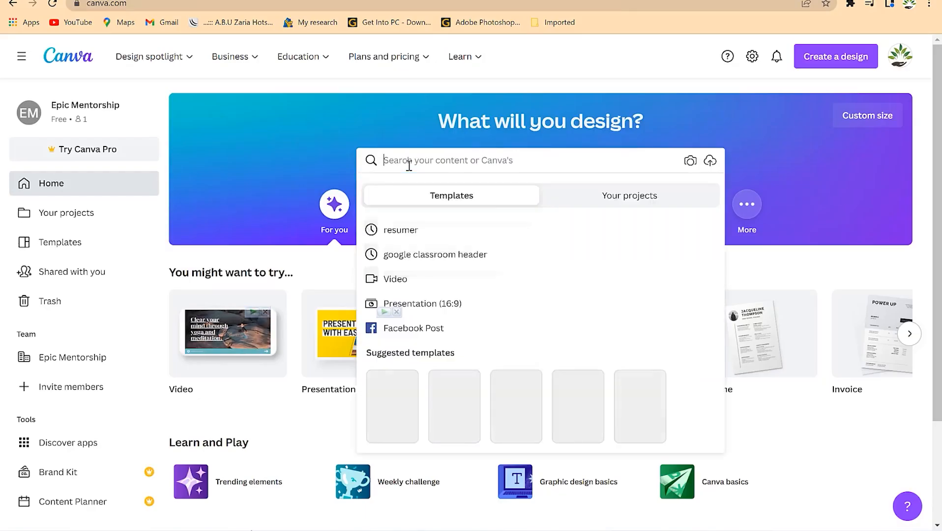
{"action": "type", "text": "pinterest"}
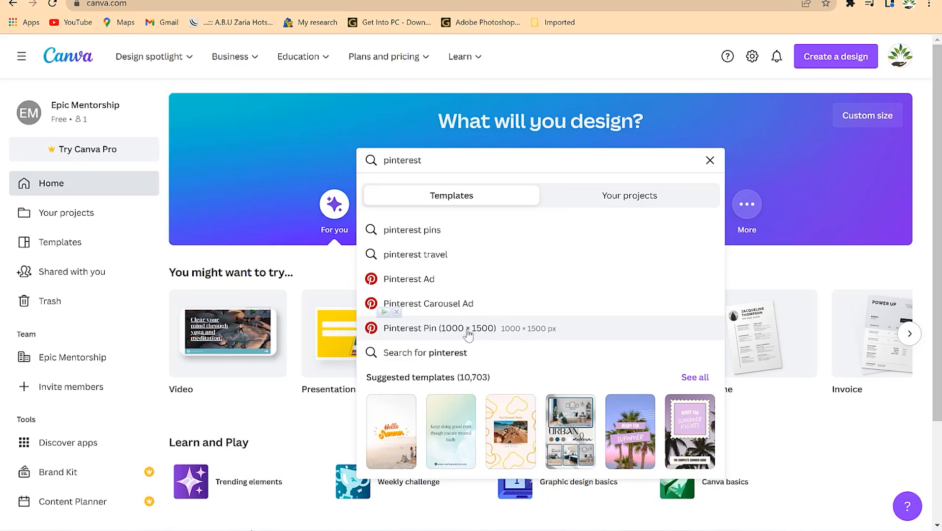
{"action": "left_click", "coordinate": [420, 334]}
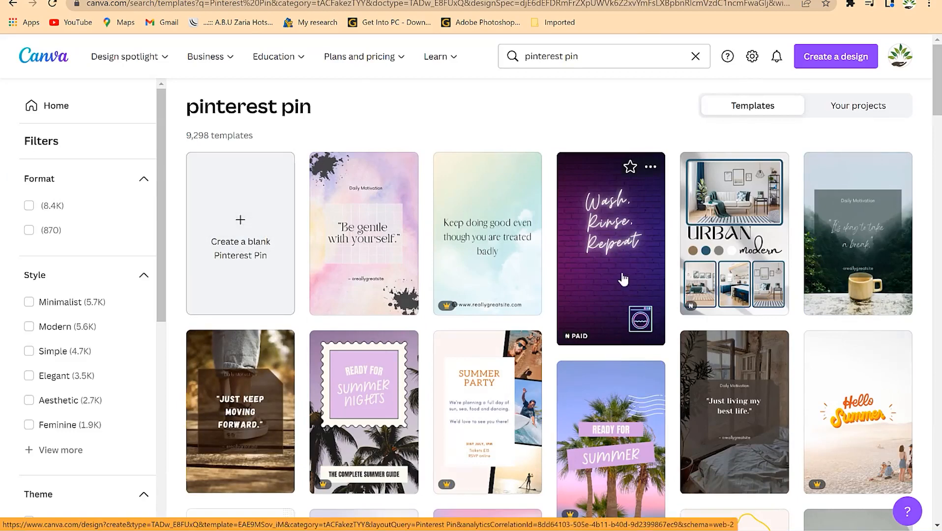
- Look through the Pinterest Pin templates for a suitable design
{"action": "scroll", "coordinate": [614, 298], "scroll_direction": "down", "scroll_amount": 4}
{"action": "scroll", "coordinate": [540, 412], "scroll_direction": "down", "scroll_amount": 6}
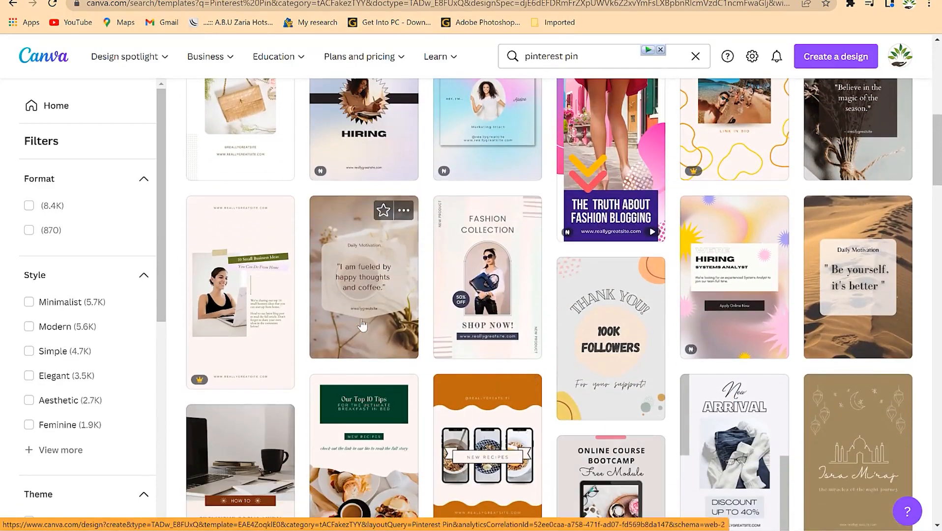
{"action": "scroll", "coordinate": [443, 394], "scroll_direction": "down", "scroll_amount": 3}
{"action": "scroll", "coordinate": [694, 361], "scroll_direction": "down", "scroll_amount": 2}
{"action": "scroll", "coordinate": [695, 361], "scroll_direction": "down", "scroll_amount": 1}
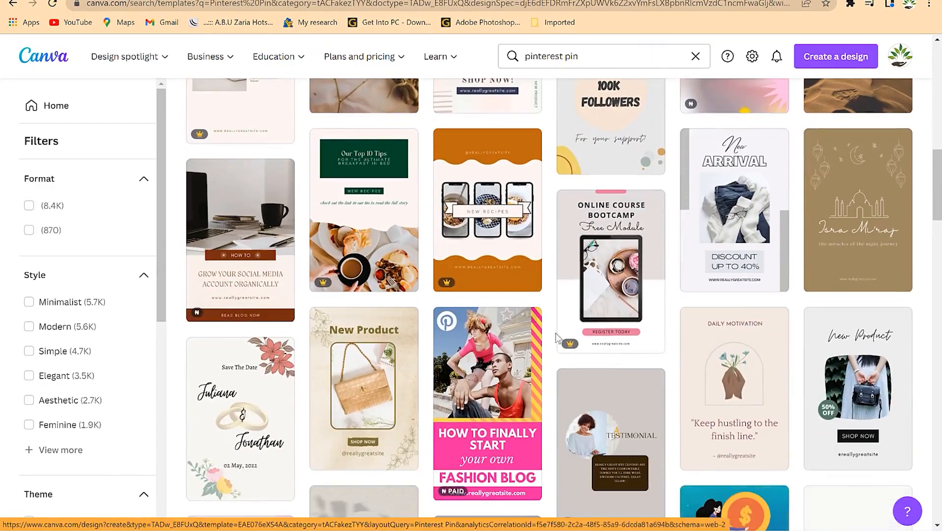
{"action": "scroll", "coordinate": [683, 408], "scroll_direction": "down", "scroll_amount": 1}
{"action": "scroll", "coordinate": [675, 410], "scroll_direction": "down", "scroll_amount": 6}
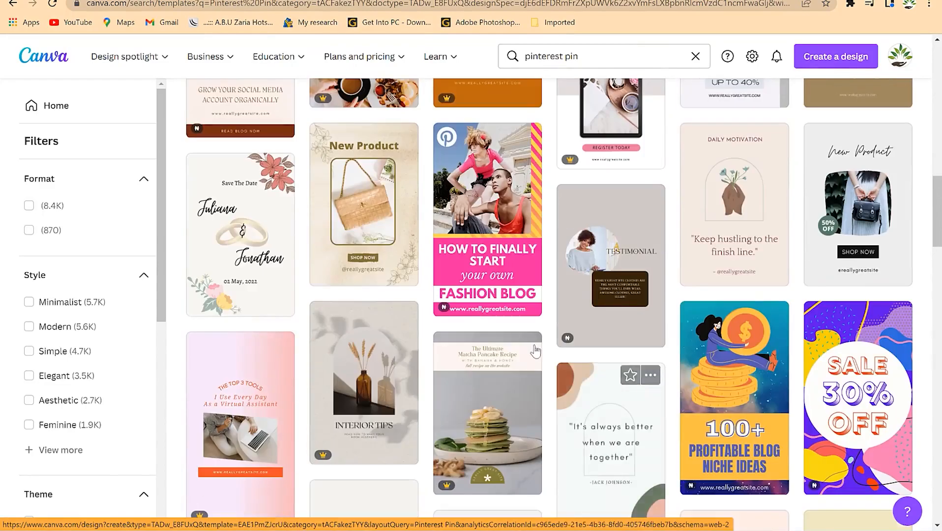
{"action": "scroll", "coordinate": [446, 336], "scroll_direction": "down", "scroll_amount": 5}
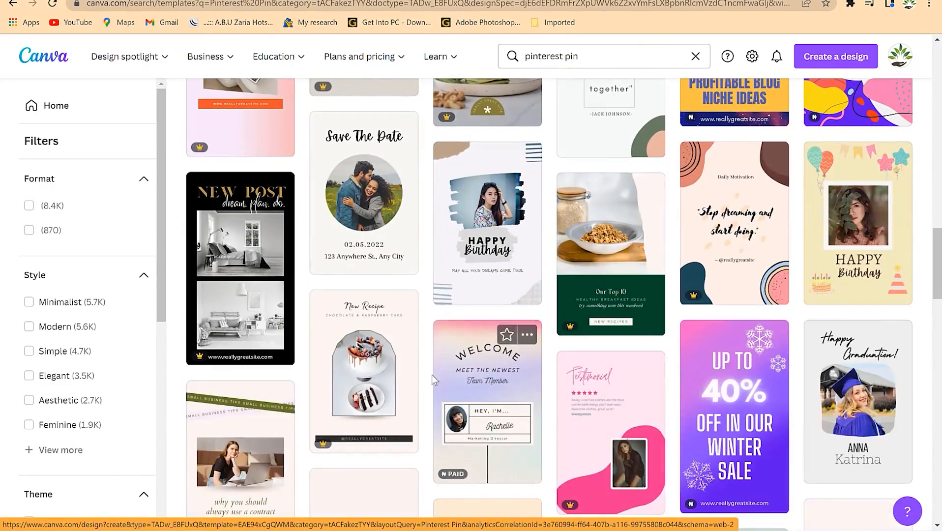
{"action": "scroll", "coordinate": [542, 361], "scroll_direction": "down", "scroll_amount": 4}
{"action": "scroll", "coordinate": [628, 281], "scroll_direction": "down", "scroll_amount": 2}
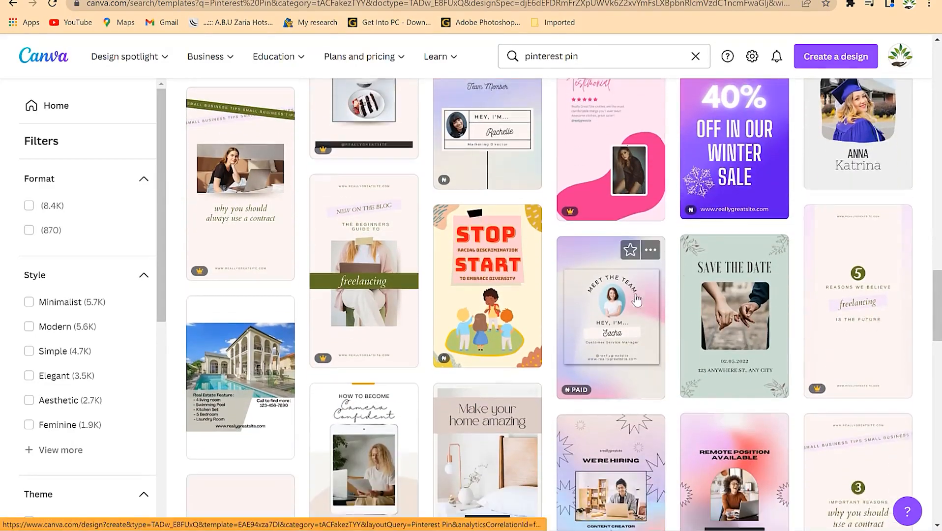
{"action": "scroll", "coordinate": [488, 357], "scroll_direction": "down", "scroll_amount": 1}
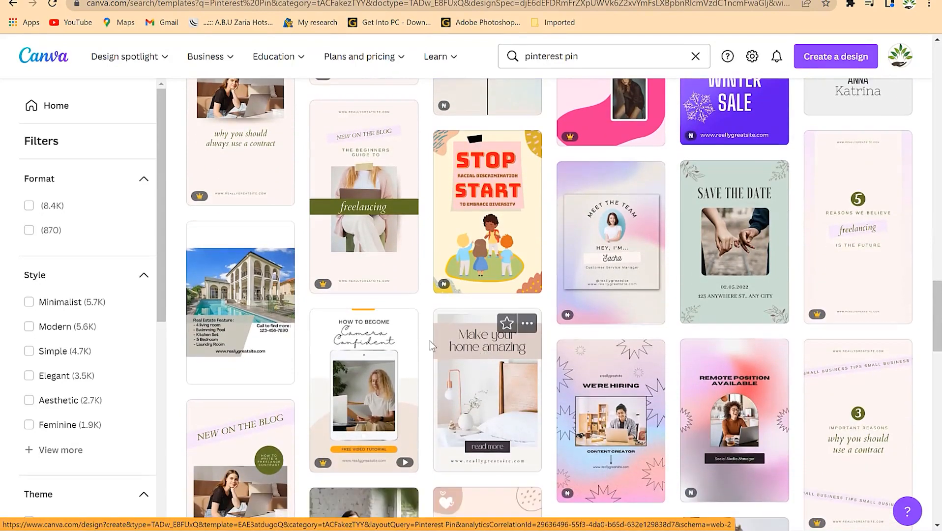
{"action": "scroll", "coordinate": [430, 341], "scroll_direction": "down", "scroll_amount": 8}
- Filter the Pinterest Pin templates by the Free price option and browse the designs
{"action": "scroll", "coordinate": [88, 420], "scroll_direction": "down", "scroll_amount": 8}
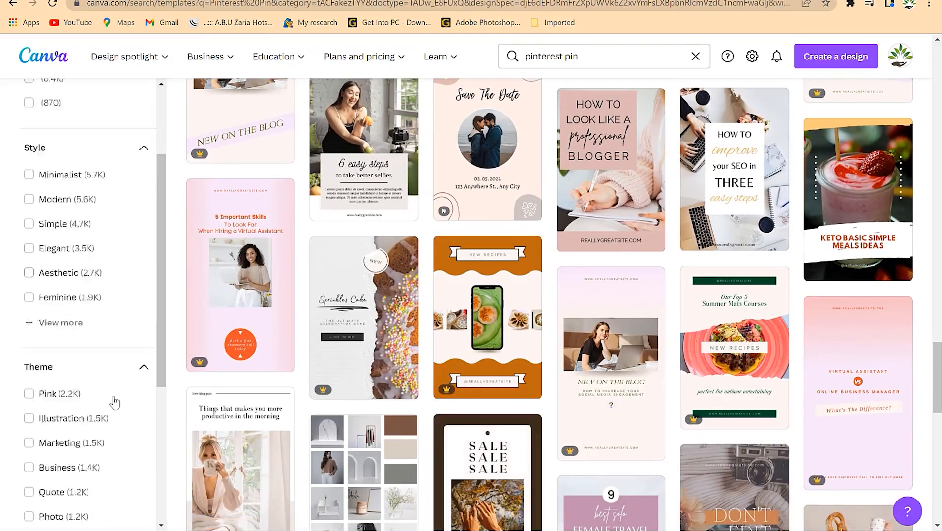
{"action": "left_click", "coordinate": [48, 354]}
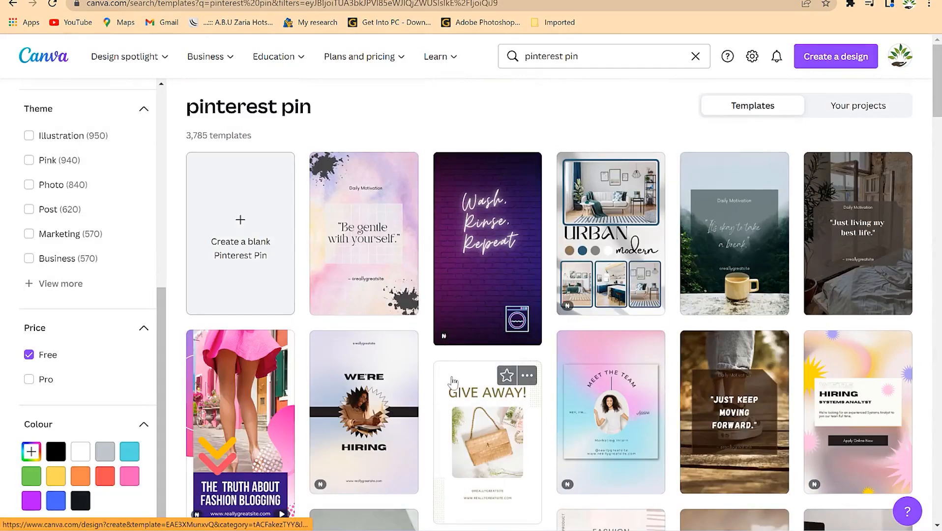
{"action": "scroll", "coordinate": [472, 393], "scroll_direction": "down", "scroll_amount": 6}
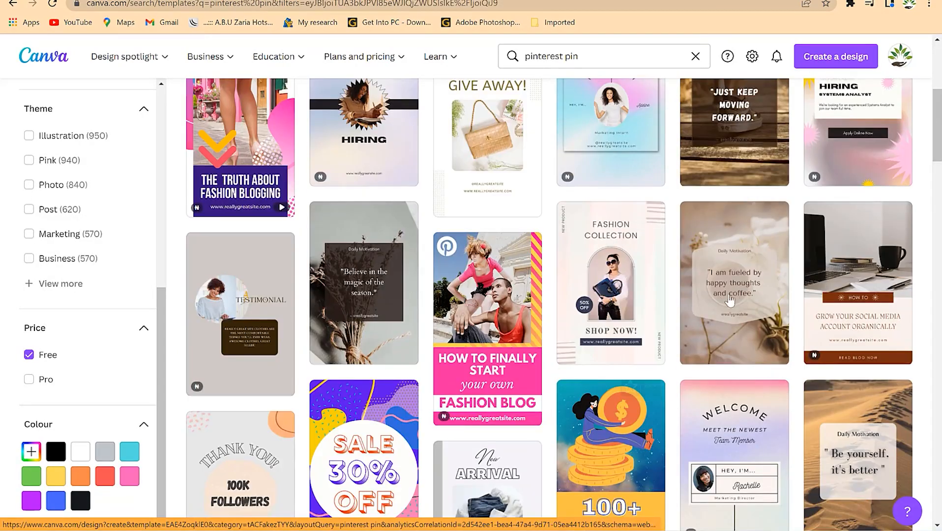
{"action": "scroll", "coordinate": [716, 344], "scroll_direction": "down", "scroll_amount": 5}
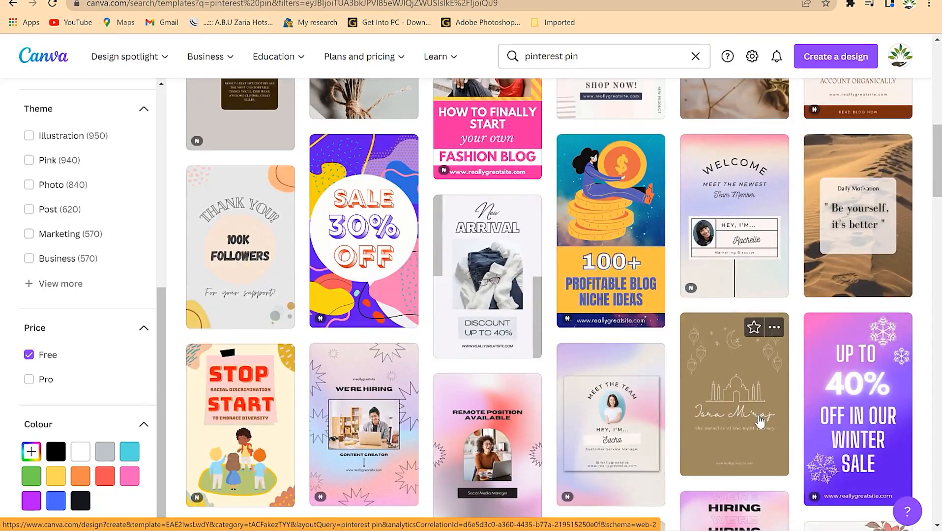
- Open the desert sand template with the quote "Be yourself, it's better" for editing
{"action": "left_click", "coordinate": [480, 289]}
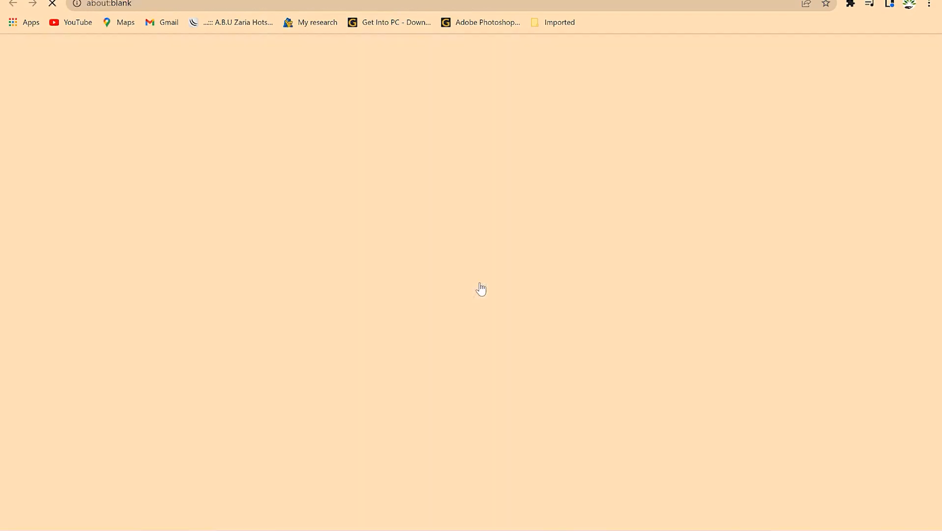
{"action": "key", "text": "alt+Left"}
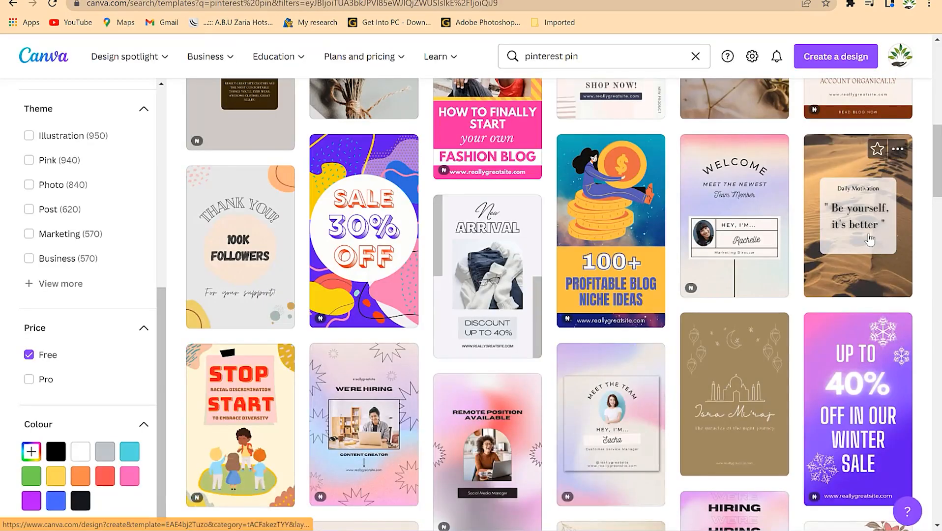
{"action": "left_click", "coordinate": [863, 221]}
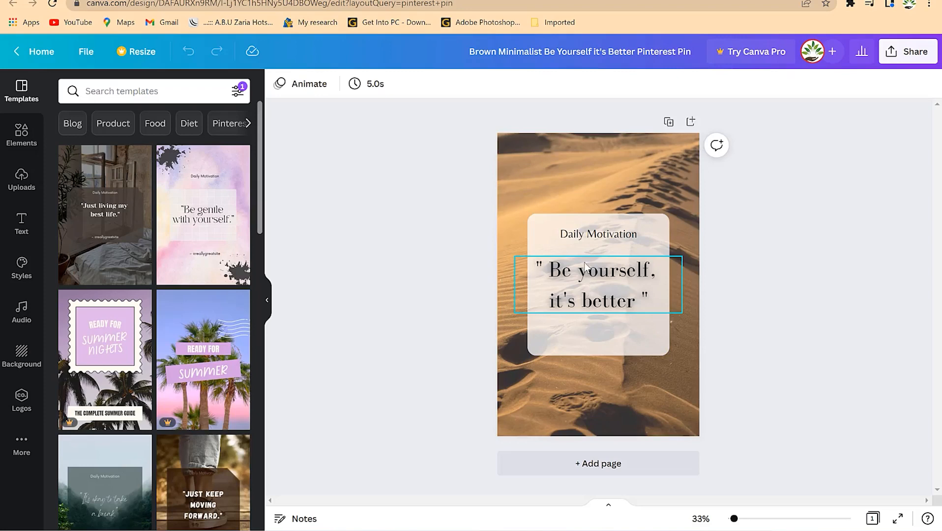
- Replace the template's main quote with the headline "Make $1000 Selling Online Courses"
{"action": "double_click", "coordinate": [598, 275]}
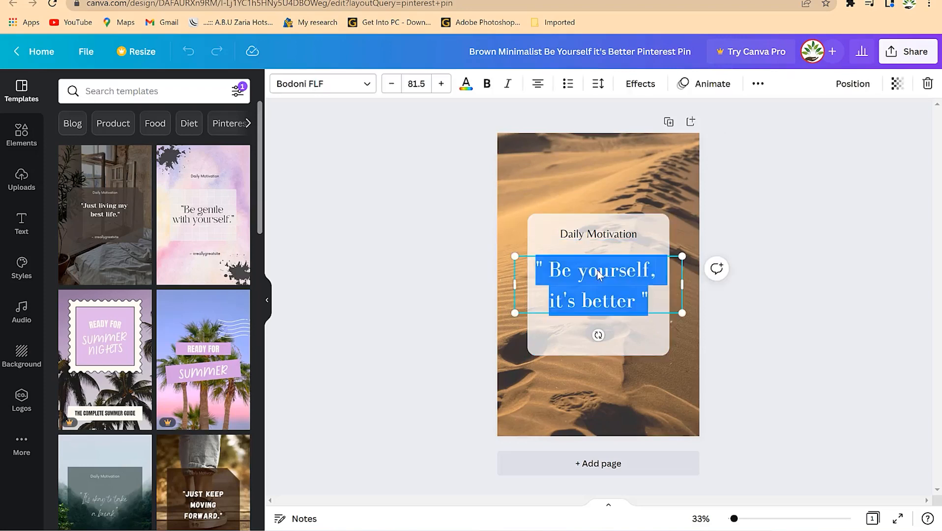
{"action": "type", "text": "make 1000"}
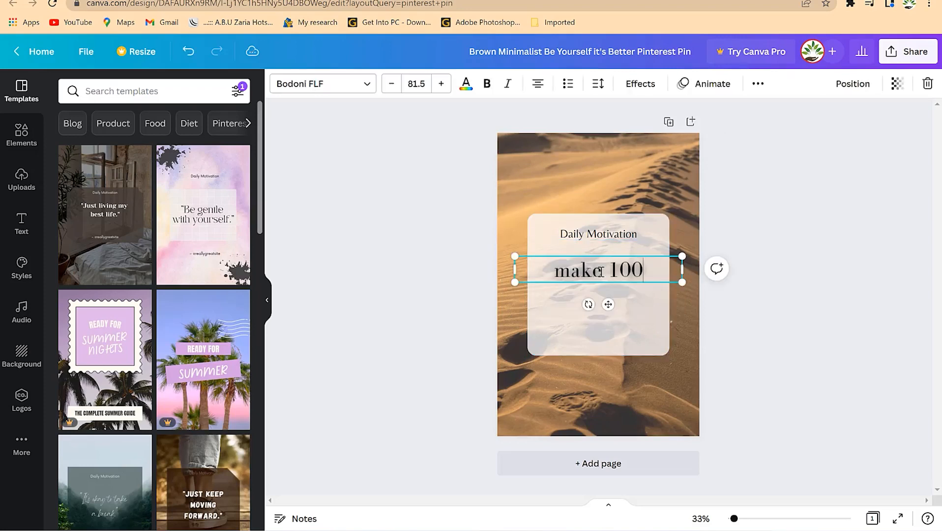
{"action": "key", "text": "Left"}
{"action": "key", "text": "Left"}
{"action": "type", "text": "$"}
{"action": "key", "text": "Left"}
{"action": "key", "text": "Left"}
{"action": "key", "text": "Left"}
{"action": "key", "text": "Left"}
{"action": "key", "text": "Left"}
{"action": "key", "text": "BackSpace"}
{"action": "type", "text": "M"}
{"action": "key", "text": "End"}
{"action": "key", "text": "Return"}
{"action": "type", "text": "Selling Online "}
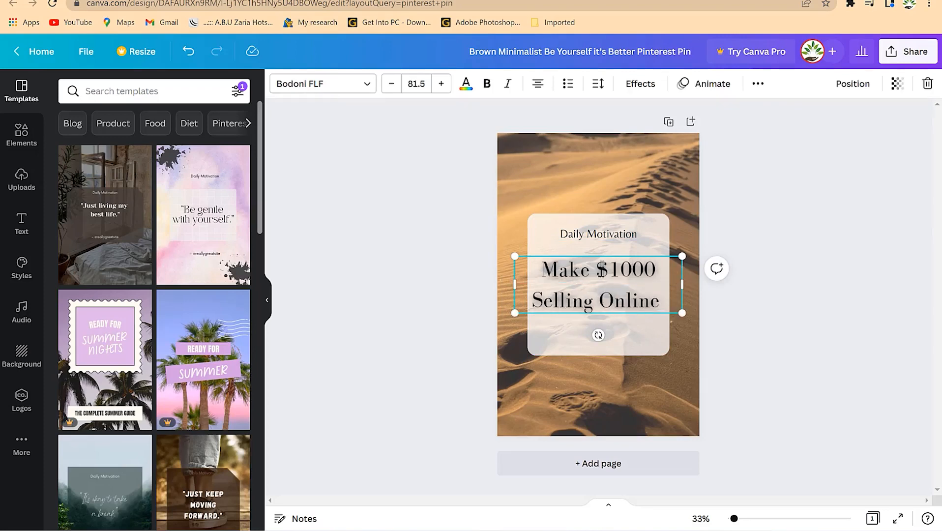
{"action": "type", "text": "Courses"}
- Change the "Daily Motivation" line above the headline to "EPIC Mentorship"
{"action": "double_click", "coordinate": [629, 233]}
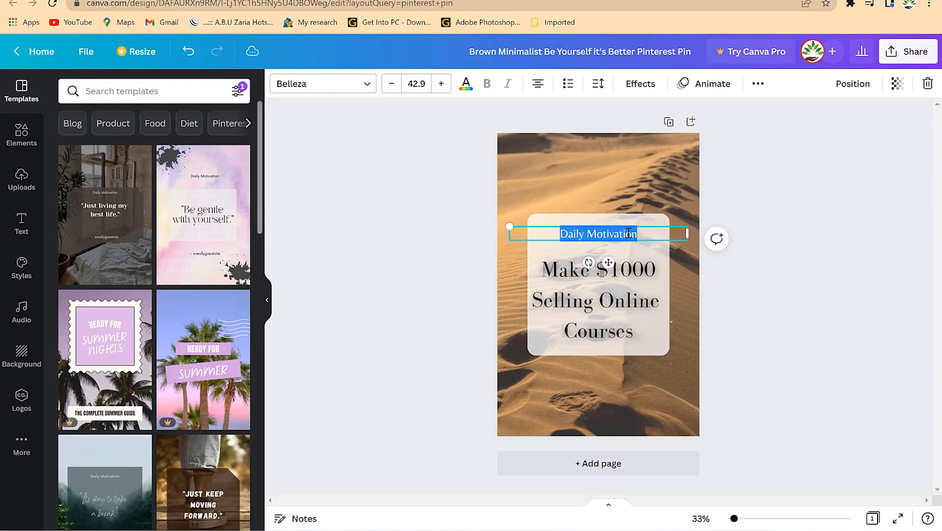
{"action": "type", "text": "EPIC Mentorship"}
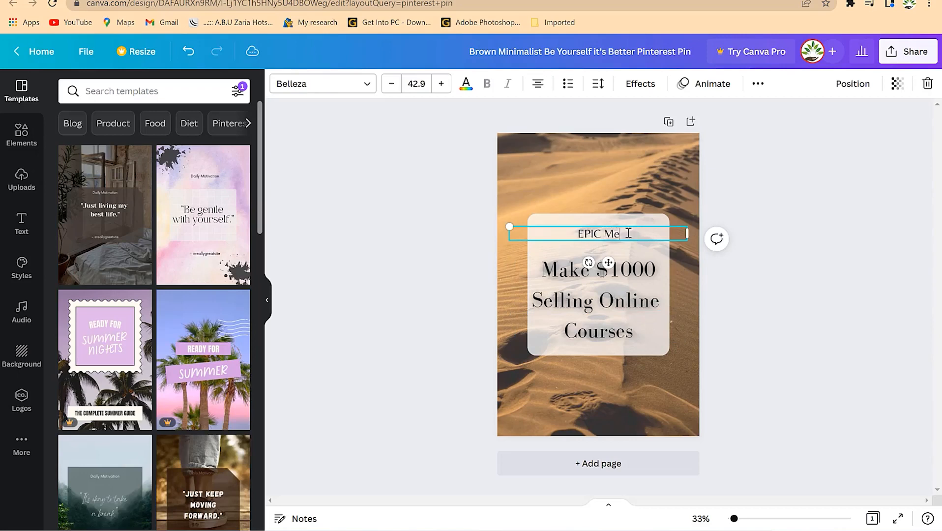
{"action": "left_click", "coordinate": [690, 245]}
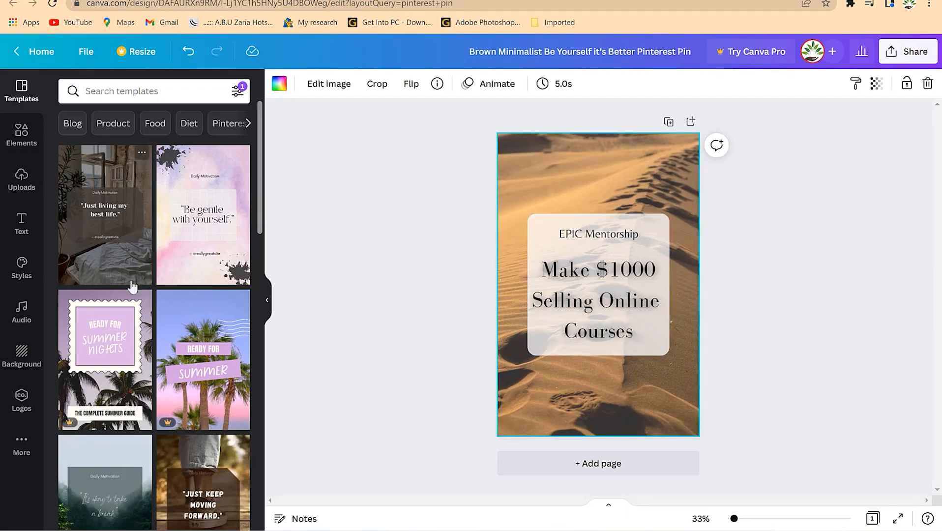
- Search the elements for "money" and replace the desert background with the photo of hands counting banknotes over a notebook
{"action": "left_click", "coordinate": [21, 135]}
{"action": "left_click", "coordinate": [161, 99]}
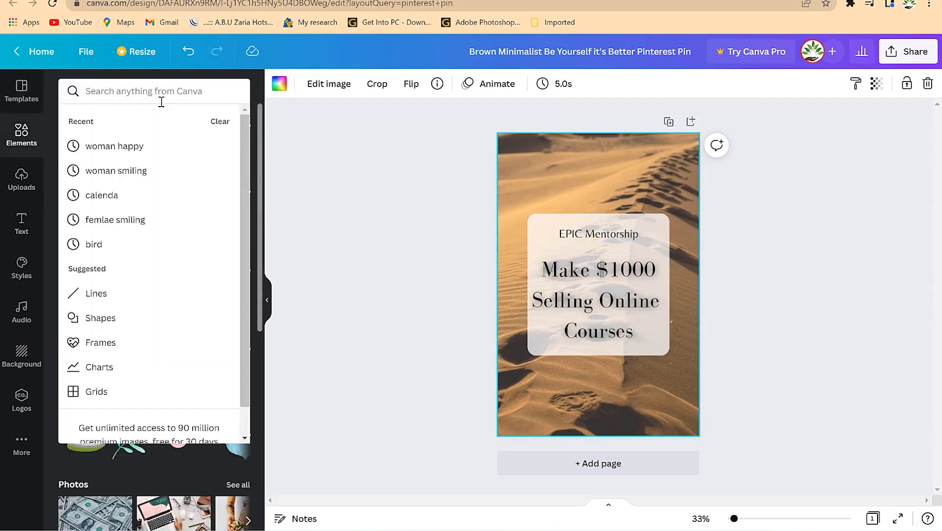
{"action": "type", "text": "money"}
{"action": "key", "text": "Return"}
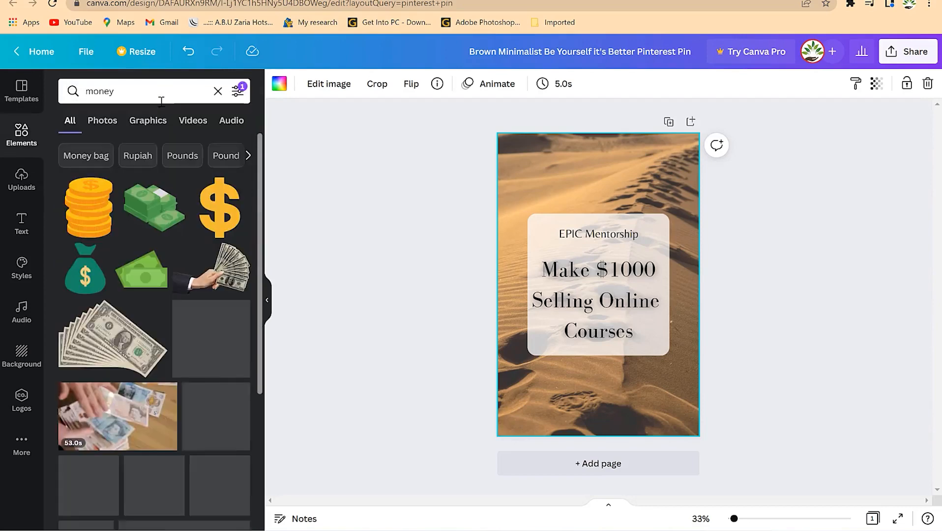
{"action": "scroll", "coordinate": [196, 454], "scroll_direction": "down", "scroll_amount": 2}
{"action": "scroll", "coordinate": [196, 454], "scroll_direction": "down", "scroll_amount": 6}
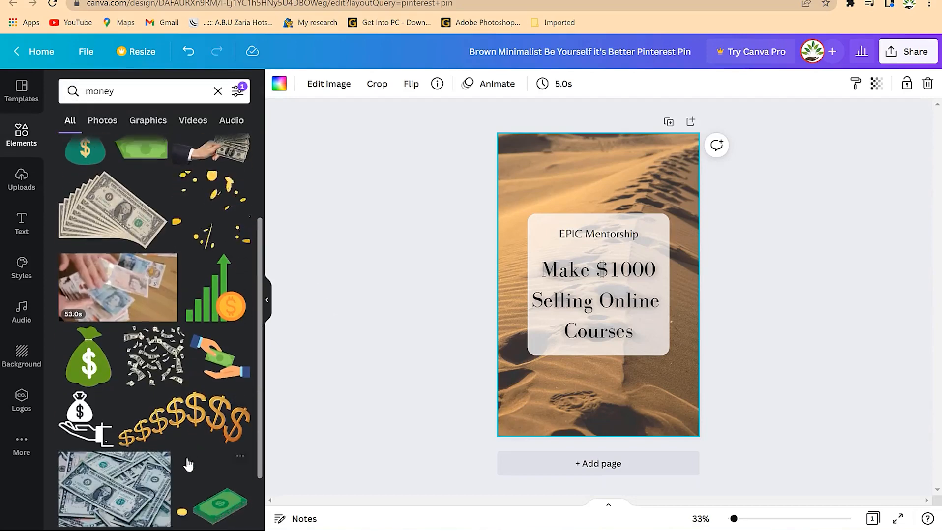
{"action": "scroll", "coordinate": [190, 465], "scroll_direction": "down", "scroll_amount": 2}
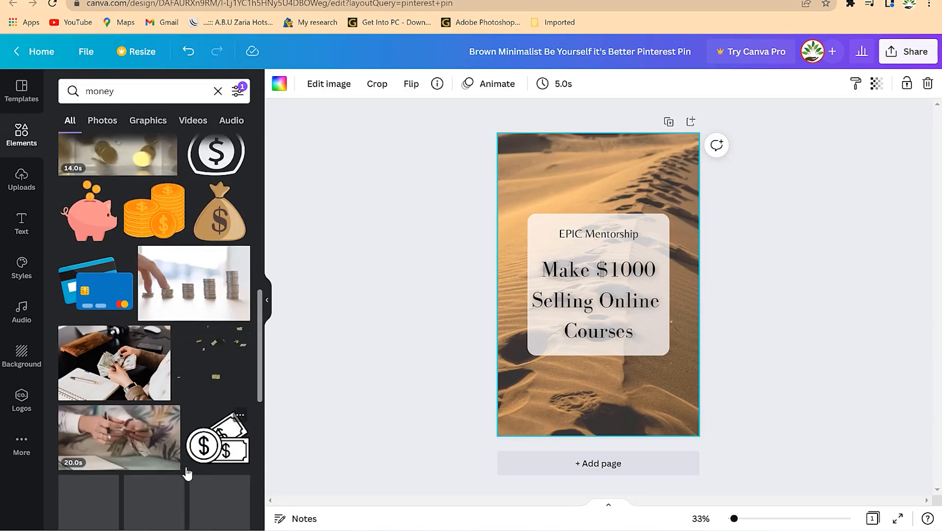
{"action": "left_click_drag", "start_coordinate": [114, 381], "coordinate": [514, 387]}
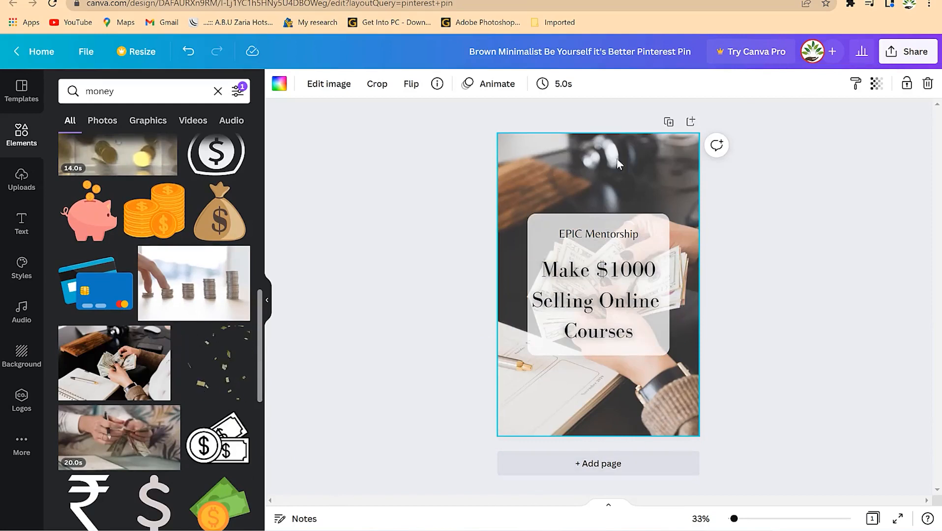
- Make the "Make $1000 Selling Online Courses" headline red and bold
{"action": "left_click", "coordinate": [607, 276]}
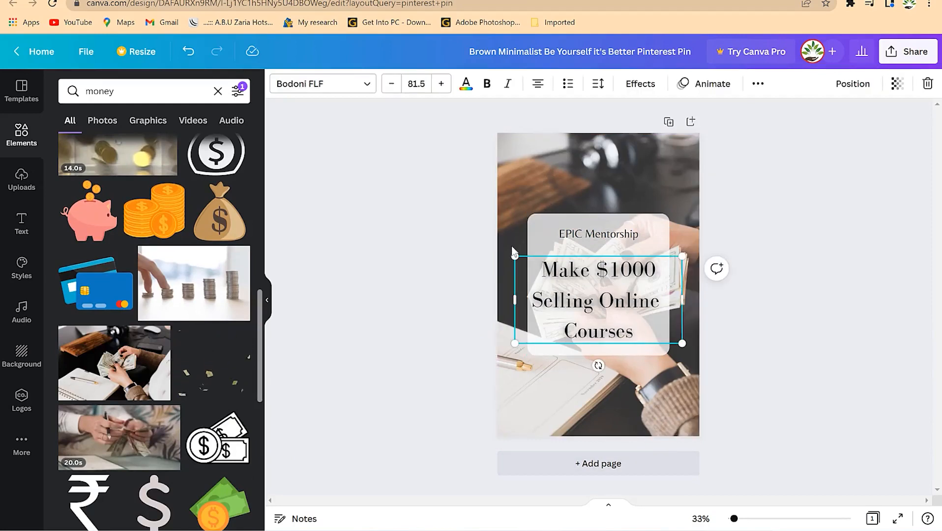
{"action": "left_click", "coordinate": [467, 84]}
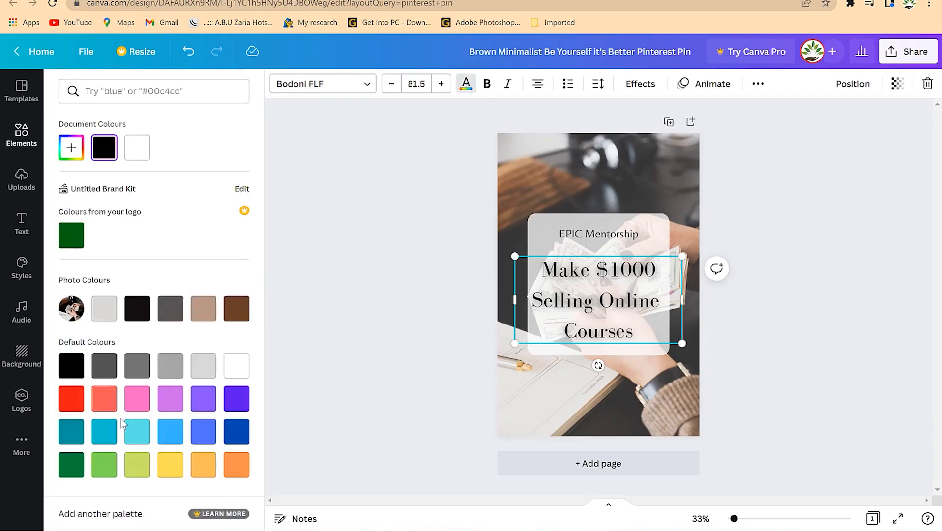
{"action": "left_click", "coordinate": [83, 398]}
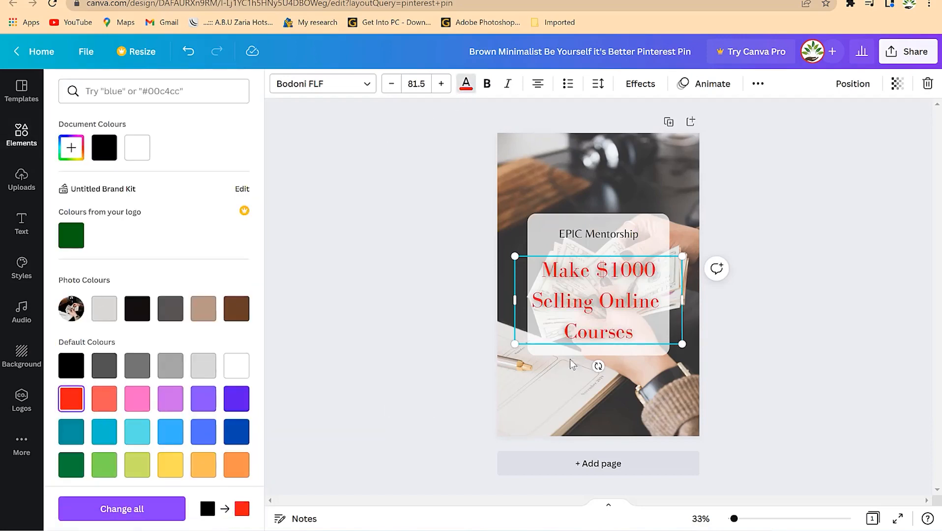
{"action": "left_click", "coordinate": [486, 84]}
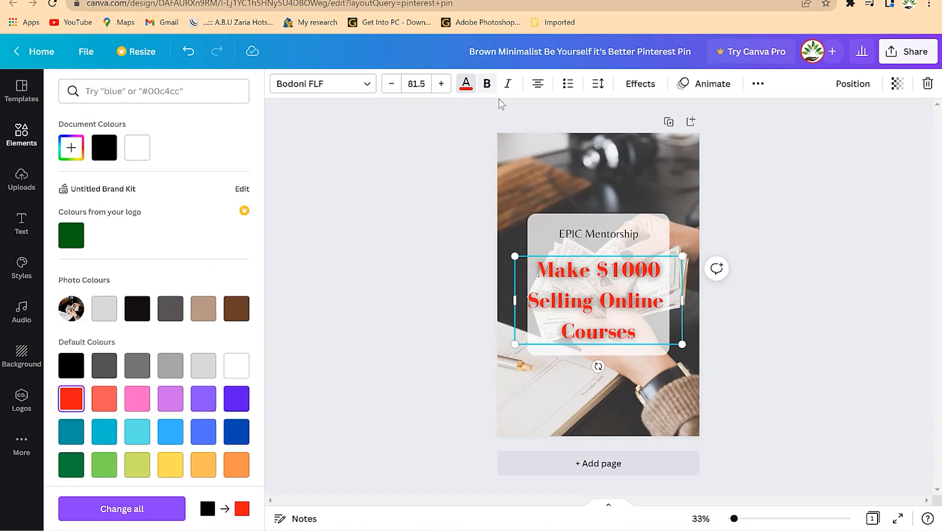
{"action": "key", "text": "Escape"}
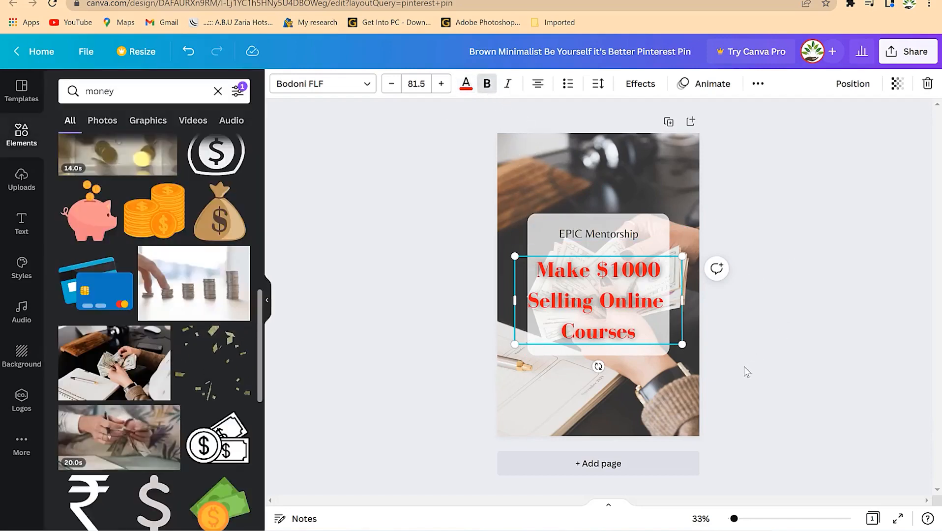
- Apply the Shadow text effect to the "Make $1000 Selling Online Courses" headline
{"action": "key", "text": "Escape"}
{"action": "left_click", "coordinate": [600, 311]}
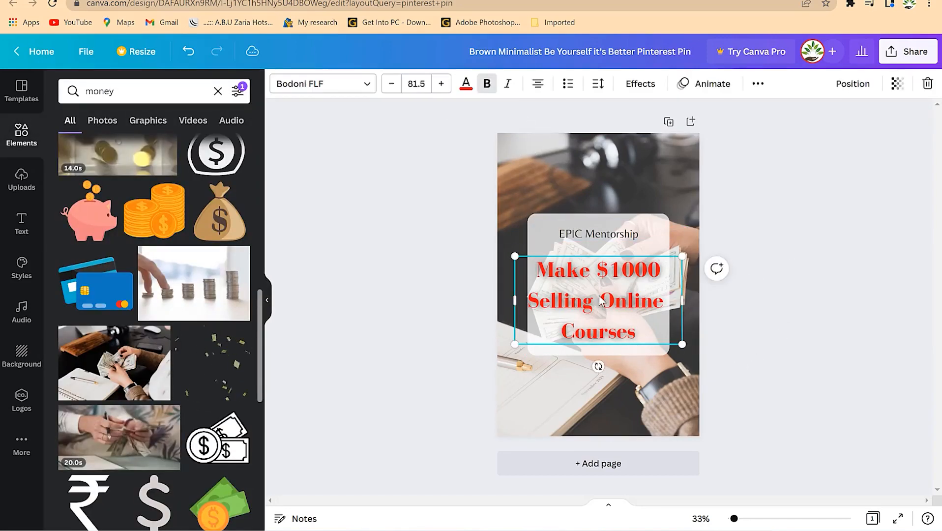
{"action": "left_click", "coordinate": [638, 86]}
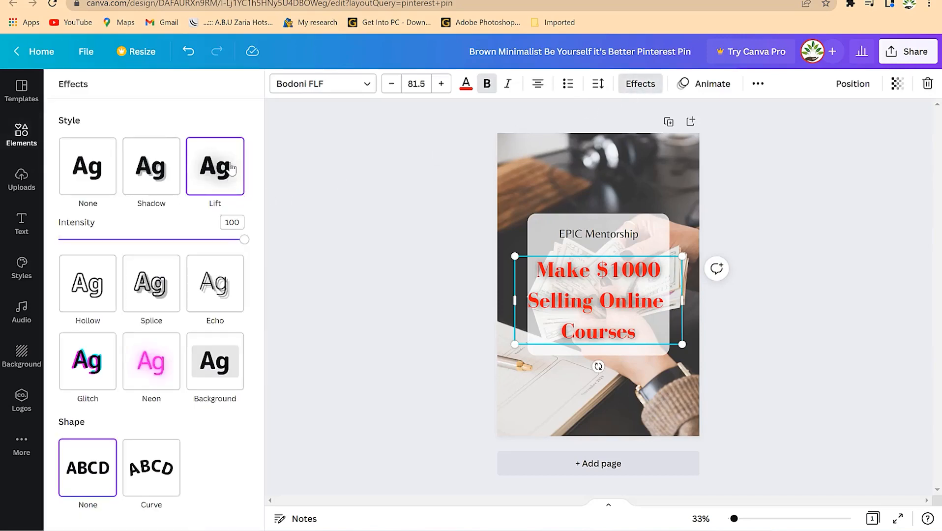
{"action": "left_click", "coordinate": [143, 184]}
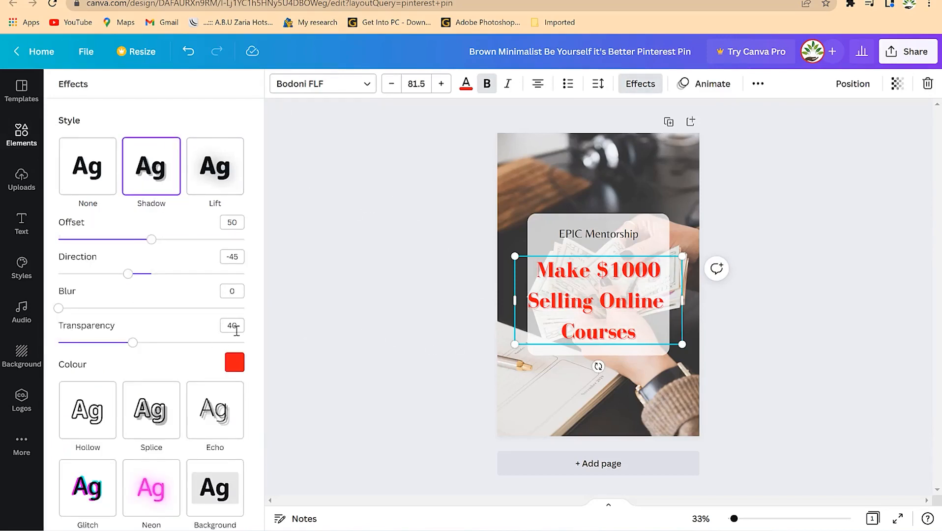
{"action": "left_click", "coordinate": [225, 492]}
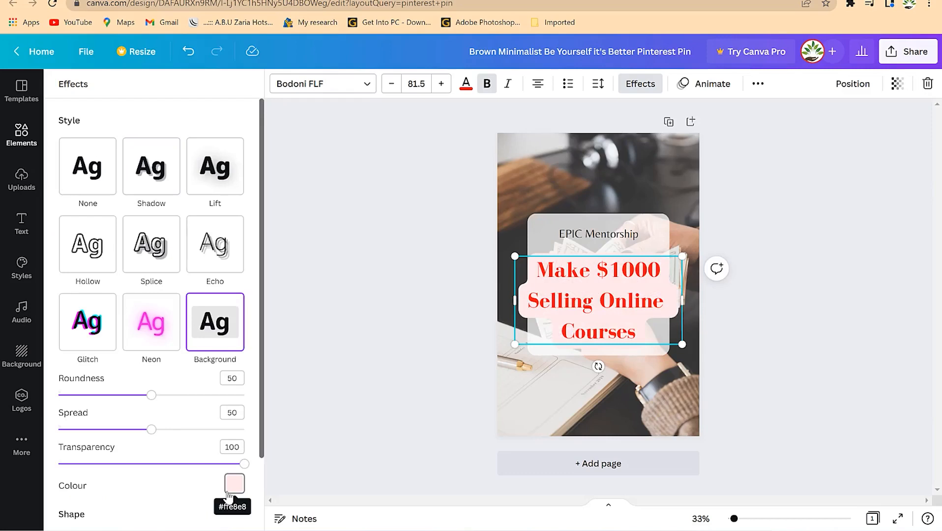
{"action": "left_click", "coordinate": [152, 183]}
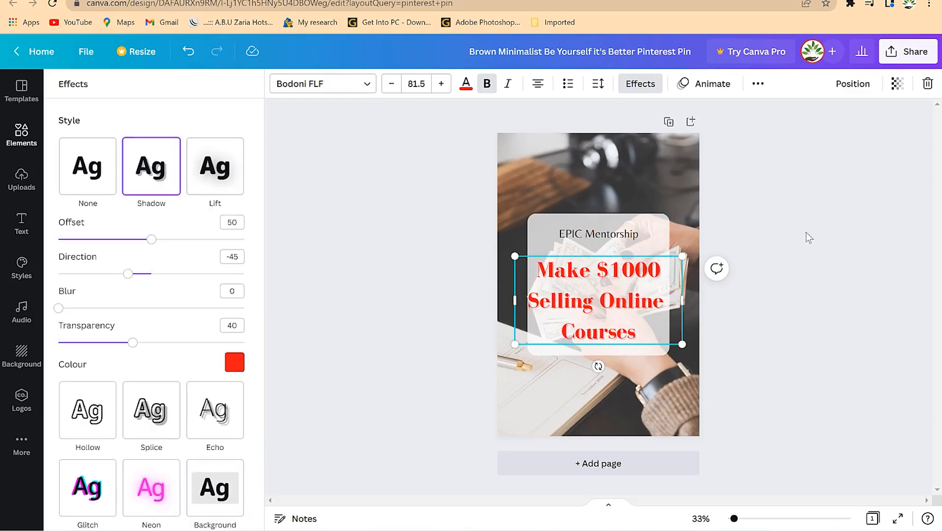
{"action": "key", "text": "Escape"}
{"action": "left_click", "coordinate": [728, 206]}
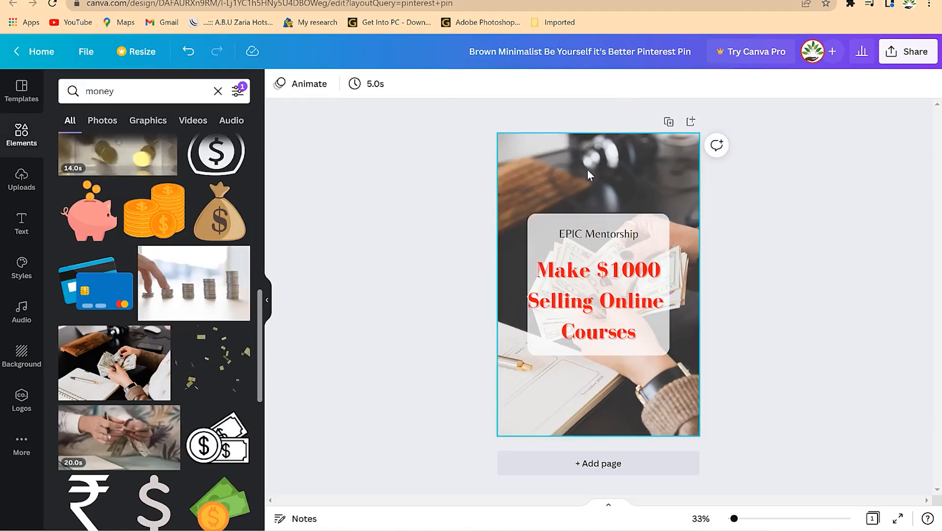
- Change the colour of the "EPIC Mentorship" line to the dark blue from the default colours
{"action": "left_click", "coordinate": [567, 237]}
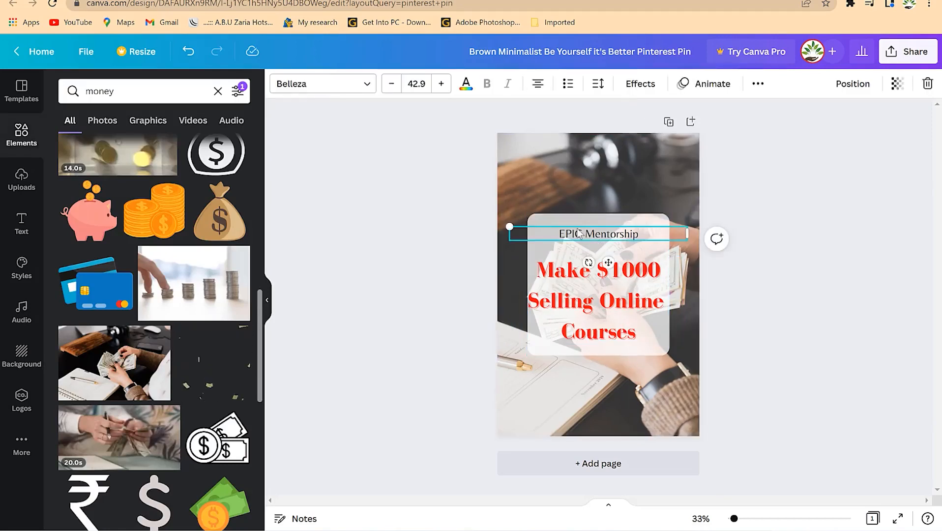
{"action": "left_click", "coordinate": [466, 86]}
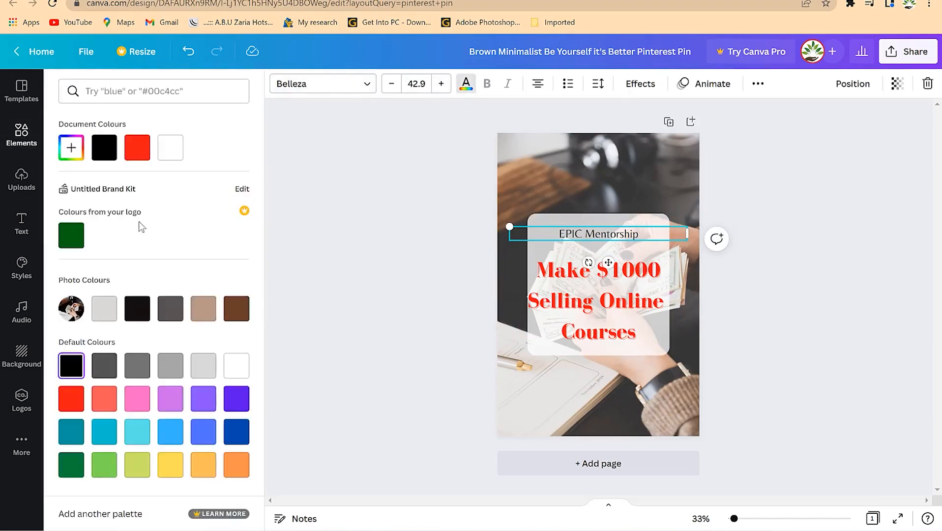
{"action": "left_click", "coordinate": [237, 431]}
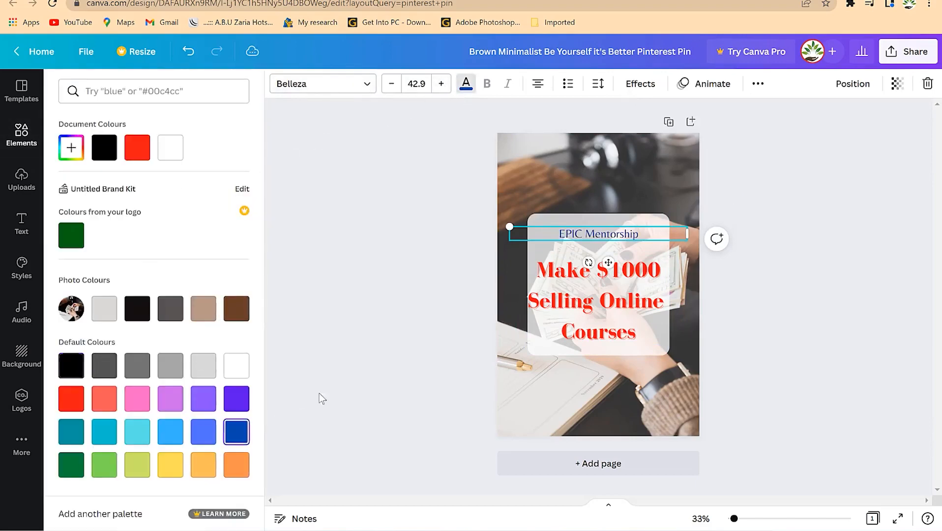
{"action": "left_click", "coordinate": [738, 377]}
{"action": "left_click", "coordinate": [769, 392]}
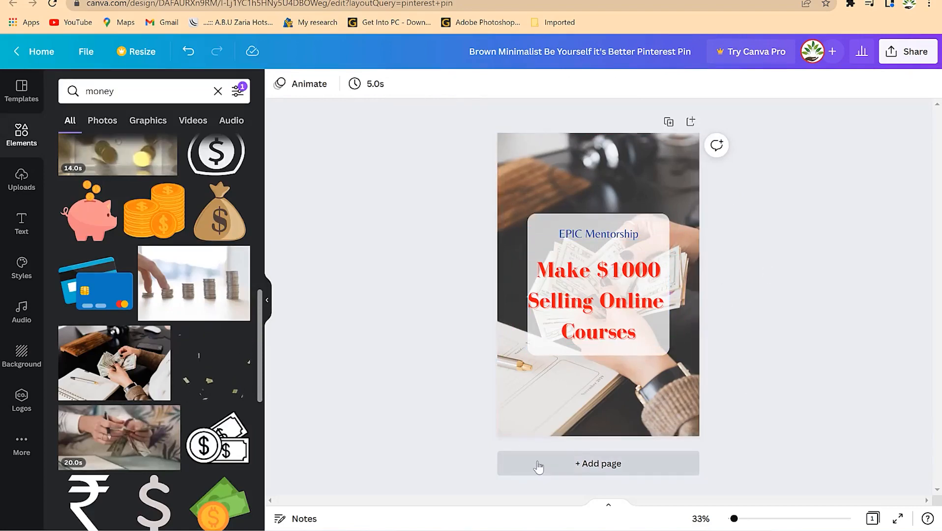
- Add a second blank page to the design and give it the dark galaxy image as its background
{"action": "left_click", "coordinate": [578, 467]}
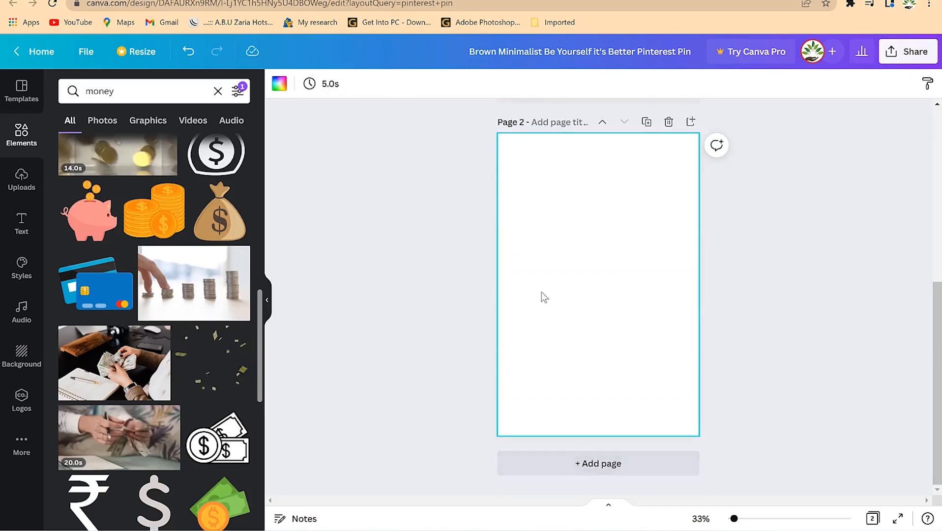
{"action": "scroll", "coordinate": [153, 423], "scroll_direction": "down", "scroll_amount": 5}
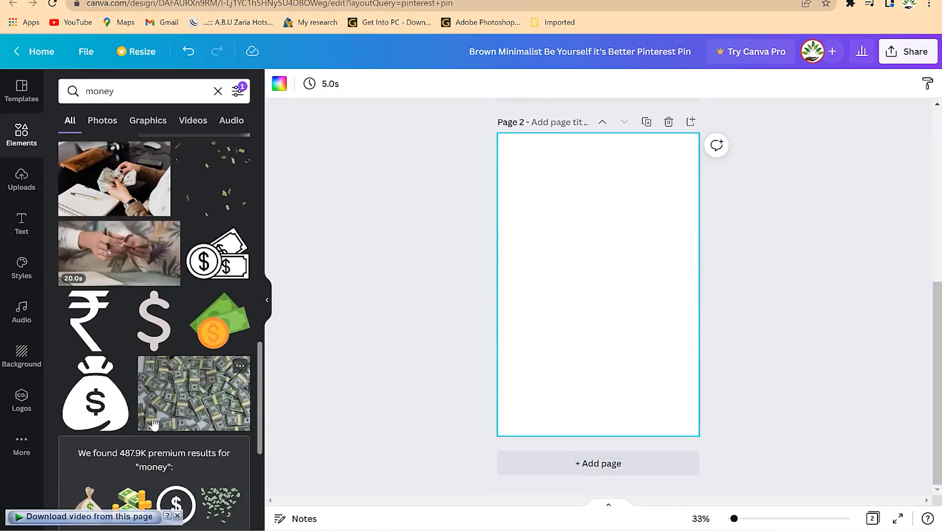
{"action": "left_click", "coordinate": [21, 399]}
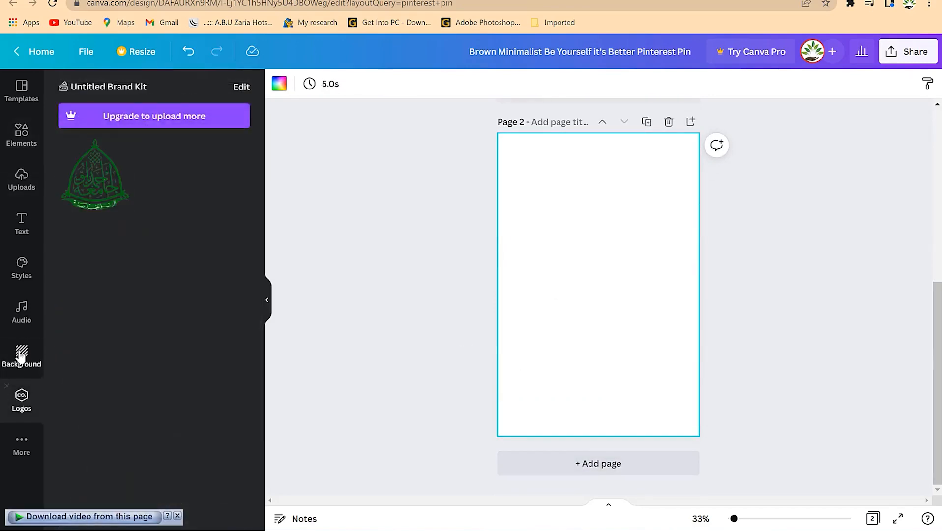
{"action": "left_click", "coordinate": [22, 354]}
{"action": "left_click_drag", "start_coordinate": [225, 184], "coordinate": [609, 311]}
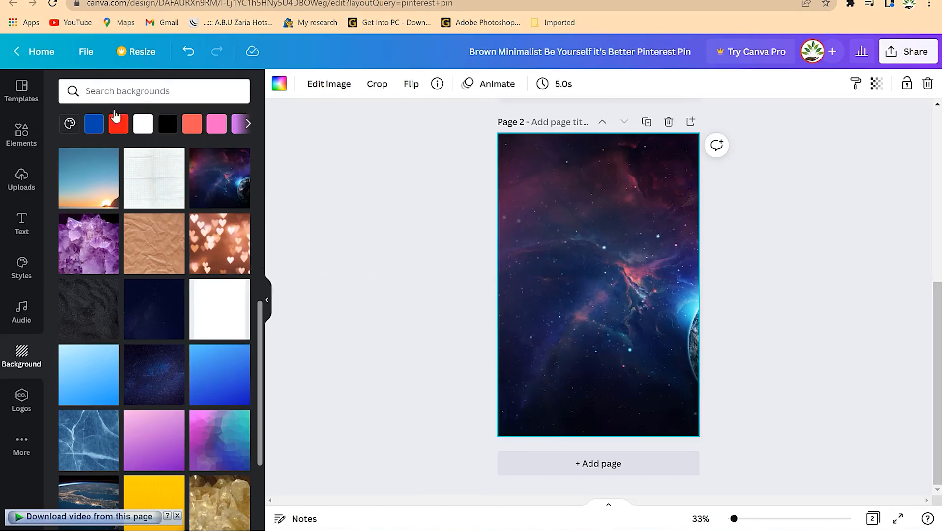
- Place a scalloped circular frame in the centre of page 2 and fill it with the recently used photo of the woman at a laptop
{"action": "left_click", "coordinate": [13, 141]}
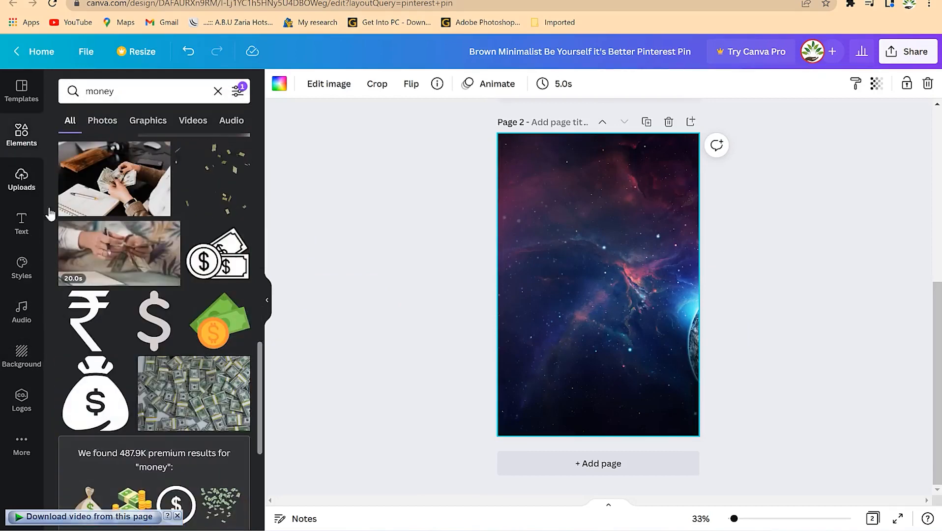
{"action": "left_click", "coordinate": [217, 91]}
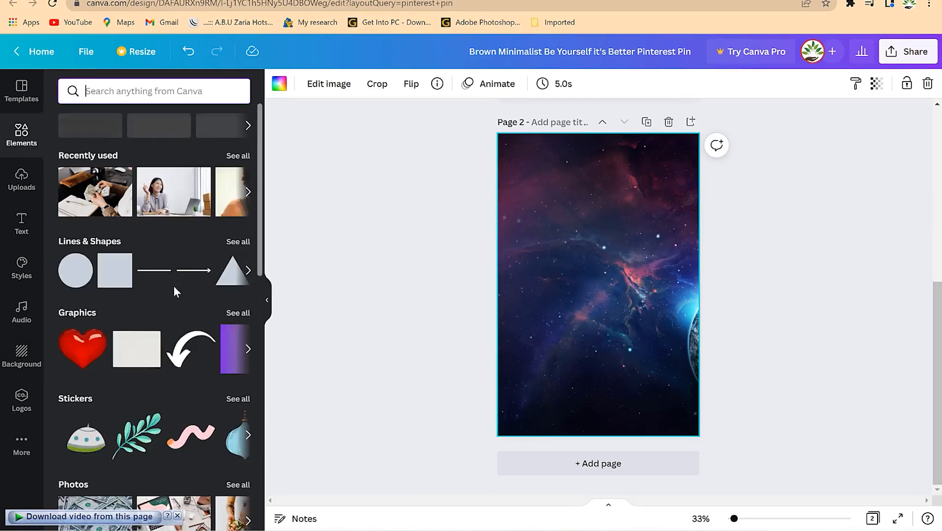
{"action": "left_click", "coordinate": [239, 243]}
{"action": "scroll", "coordinate": [194, 317], "scroll_direction": "down", "scroll_amount": 13}
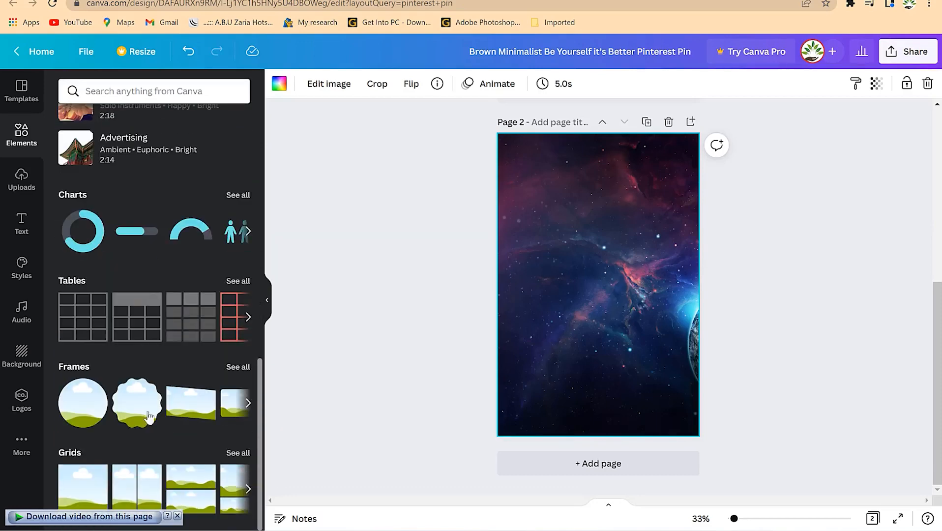
{"action": "mouse_move", "coordinate": [136, 400]}
{"action": "left_mouse_down"}
{"action": "mouse_move", "coordinate": [136, 389]}
{"action": "mouse_move", "coordinate": [384, 378]}
{"action": "mouse_move", "coordinate": [534, 241]}
{"action": "mouse_move", "coordinate": [578, 273]}
{"action": "left_mouse_up"}
{"action": "mouse_move", "coordinate": [628, 325]}
{"action": "left_mouse_down"}
{"action": "mouse_move", "coordinate": [707, 399]}
{"action": "mouse_move", "coordinate": [614, 283]}
{"action": "left_mouse_up"}
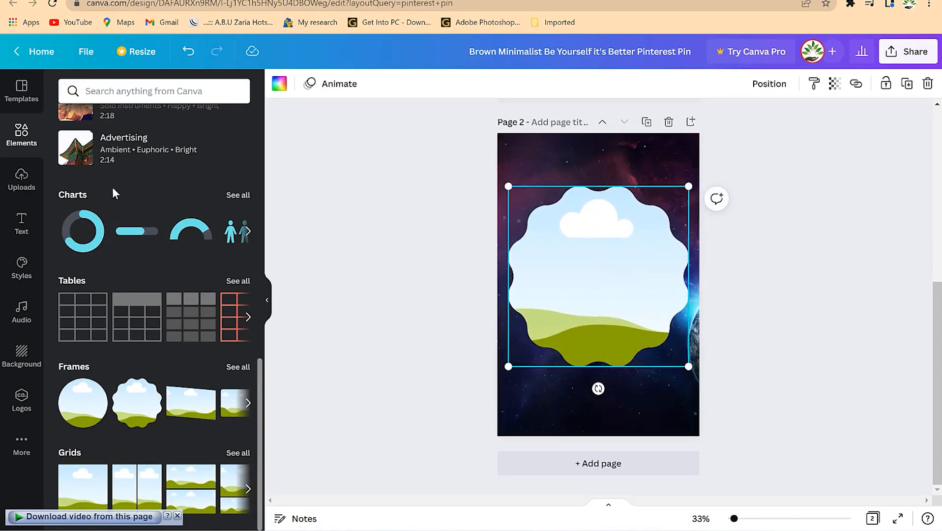
{"action": "scroll", "coordinate": [123, 197], "scroll_direction": "up", "scroll_amount": 12}
{"action": "mouse_move", "coordinate": [220, 191]}
{"action": "left_mouse_down"}
{"action": "mouse_move", "coordinate": [246, 248]}
{"action": "mouse_move", "coordinate": [580, 320]}
{"action": "left_mouse_up"}
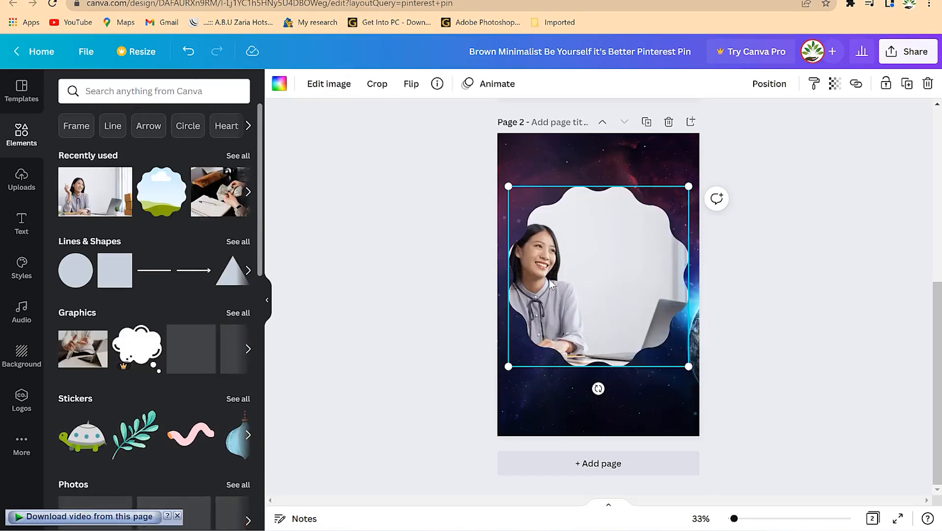
- Enlarge and reposition the photo inside the frame so the woman fills it, and move the frame slightly higher on page 2
{"action": "double_click", "coordinate": [686, 212]}
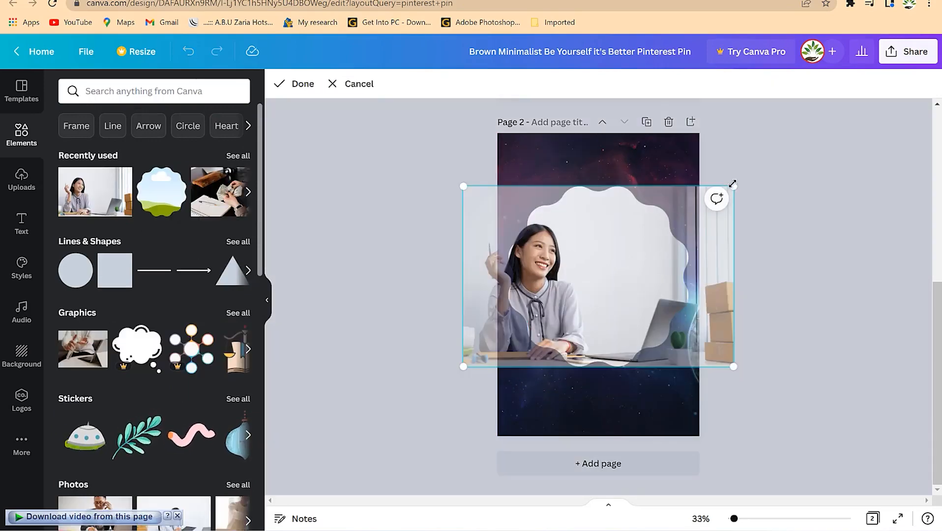
{"action": "mouse_move", "coordinate": [732, 184]}
{"action": "left_mouse_down"}
{"action": "mouse_move", "coordinate": [842, 154]}
{"action": "mouse_move", "coordinate": [858, 99]}
{"action": "left_mouse_up"}
{"action": "mouse_move", "coordinate": [649, 270]}
{"action": "left_mouse_down"}
{"action": "mouse_move", "coordinate": [680, 311]}
{"action": "mouse_move", "coordinate": [667, 304]}
{"action": "left_mouse_up"}
{"action": "left_click", "coordinate": [805, 317]}
{"action": "left_click", "coordinate": [432, 478]}
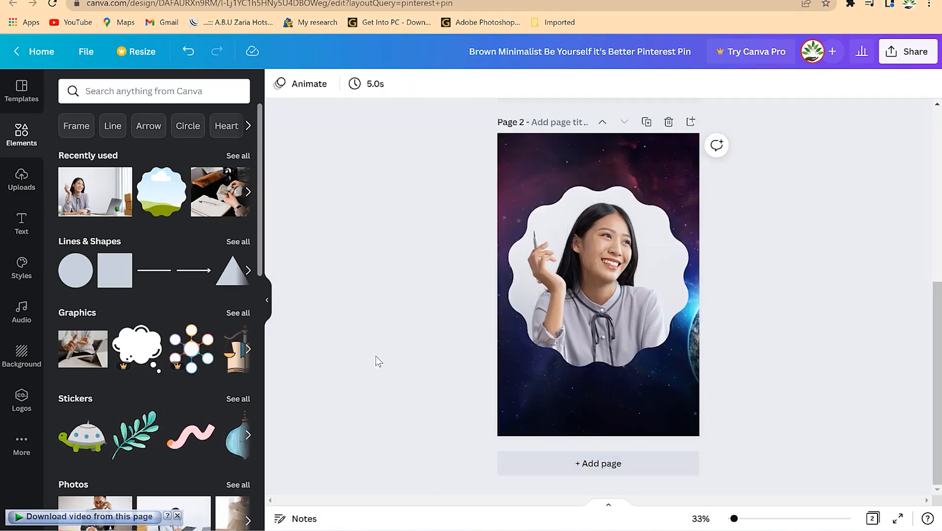
{"action": "mouse_move", "coordinate": [628, 291]}
{"action": "left_mouse_down"}
{"action": "mouse_move", "coordinate": [611, 287]}
{"action": "mouse_move", "coordinate": [608, 233]}
{"action": "mouse_move", "coordinate": [610, 266]}
{"action": "left_mouse_up"}
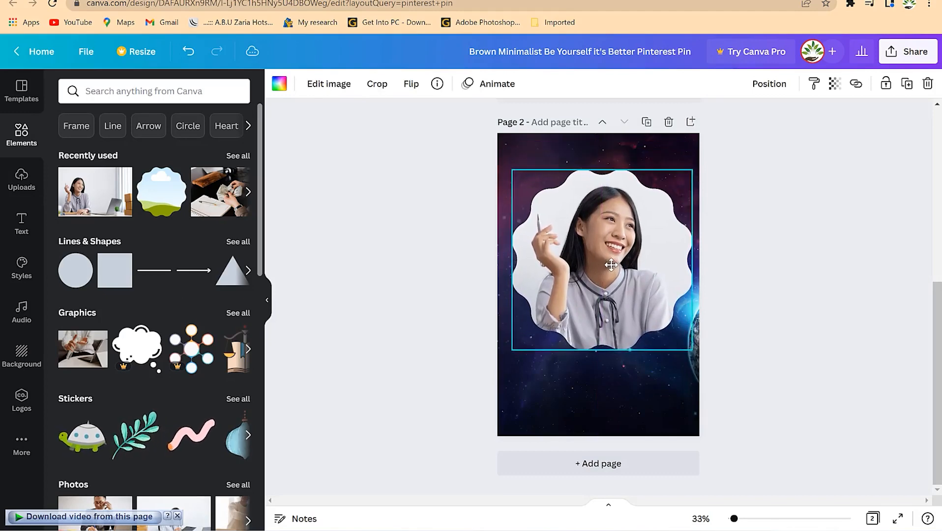
{"action": "left_click", "coordinate": [475, 394]}
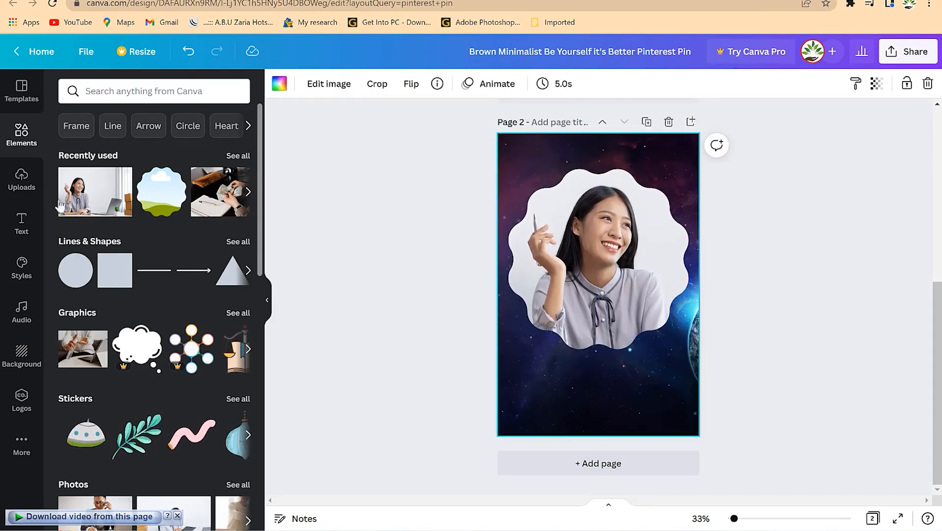
- Add the "COFFEE PLEASE" font combination below the photo frame on page 2, centred, with font size 103
{"action": "left_click", "coordinate": [21, 224]}
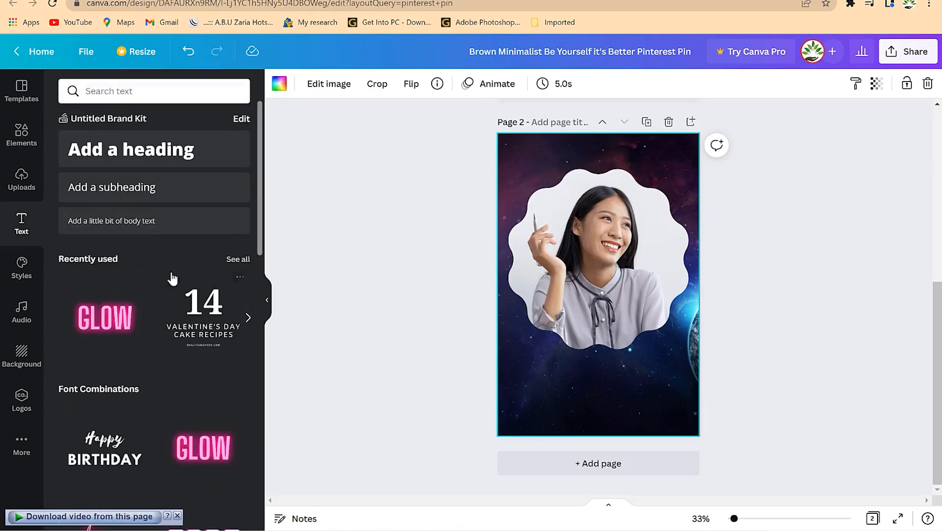
{"action": "scroll", "coordinate": [178, 307], "scroll_direction": "down", "scroll_amount": 10}
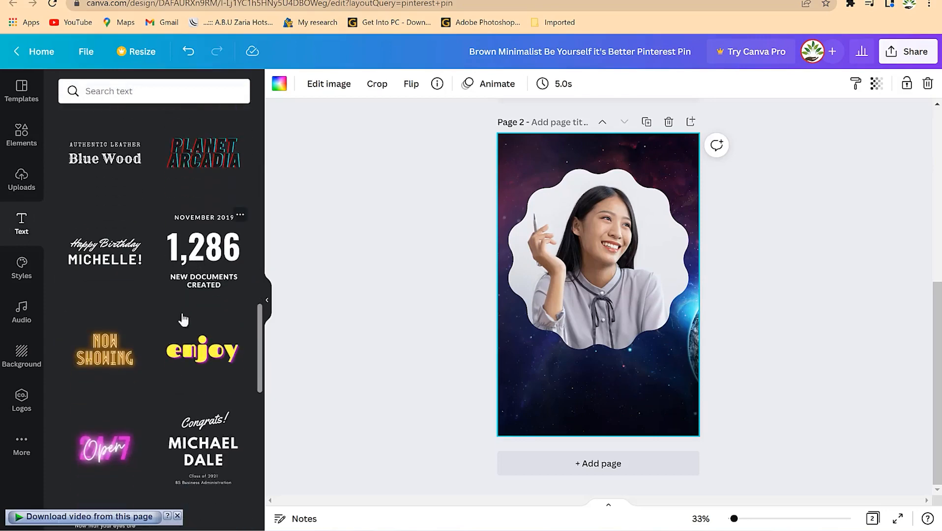
{"action": "scroll", "coordinate": [197, 374], "scroll_direction": "down", "scroll_amount": 5}
{"action": "left_click_drag", "start_coordinate": [204, 300], "coordinate": [557, 319]}
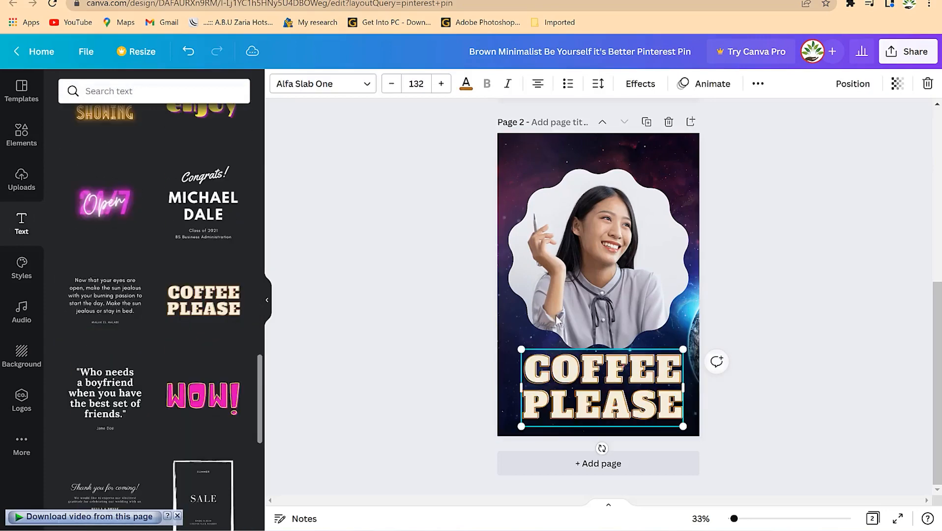
{"action": "left_click", "coordinate": [392, 83]}
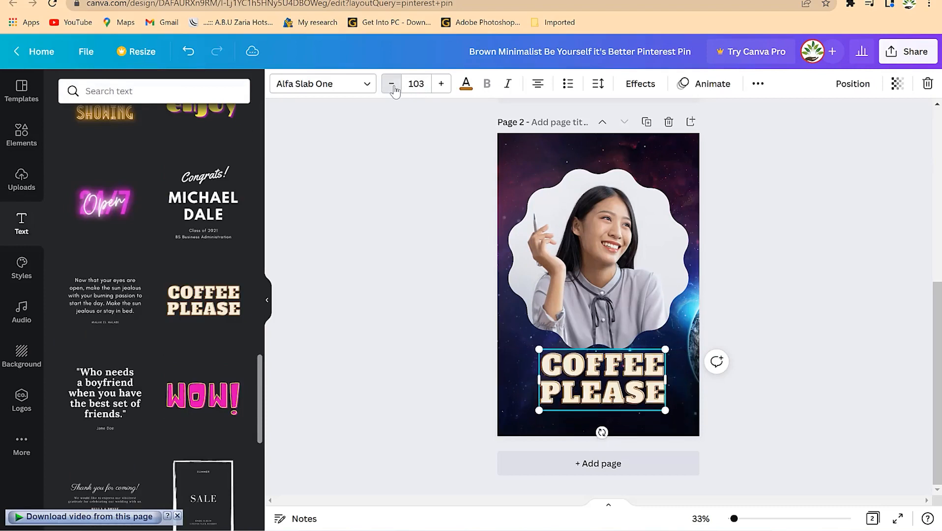
{"action": "left_click_drag", "start_coordinate": [644, 405], "coordinate": [639, 411]}
- Replace the "COFFEE PLEASE" text with "DESIGN WITH CANVA"
{"action": "double_click", "coordinate": [625, 391]}
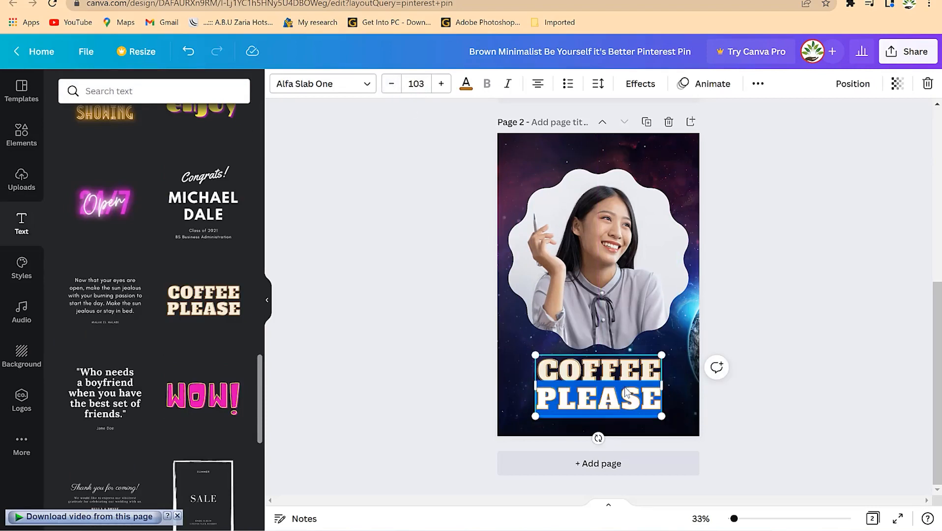
{"action": "key", "text": "ctrl+a"}
{"action": "type", "text": "DESIGN"}
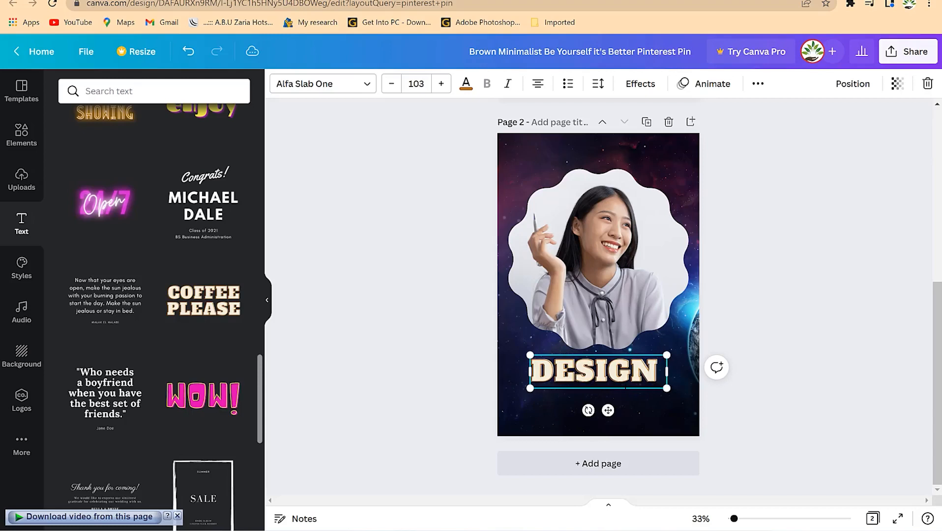
{"action": "type", "text": " WITH CANVA"}
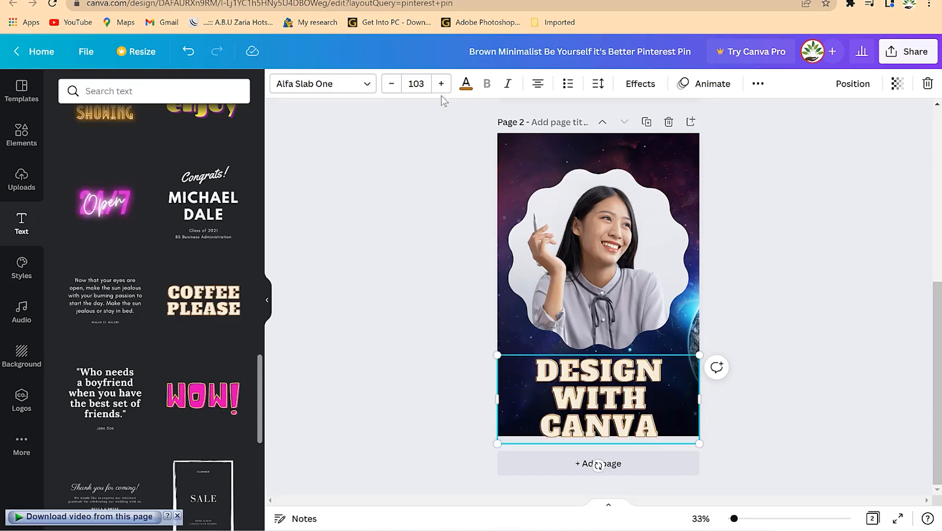
- Reduce the font size of "DESIGN WITH CANVA" so it fits on two lines, and move the text slightly lower on the page
{"action": "key", "text": "ctrl+a"}
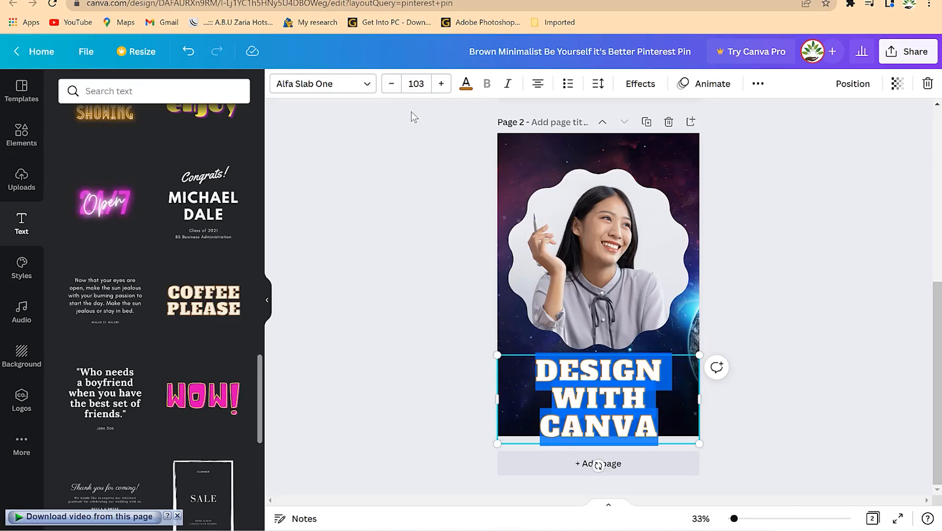
{"action": "left_click", "coordinate": [388, 90]}
{"action": "left_click", "coordinate": [801, 326]}
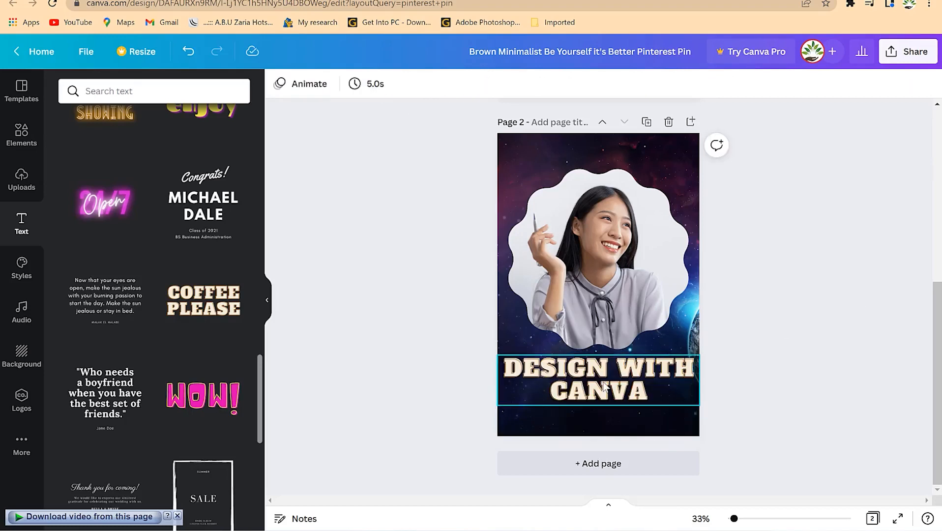
{"action": "left_click", "coordinate": [604, 386]}
{"action": "left_click_drag", "start_coordinate": [604, 387], "coordinate": [604, 397]}
{"action": "left_click", "coordinate": [812, 319]}
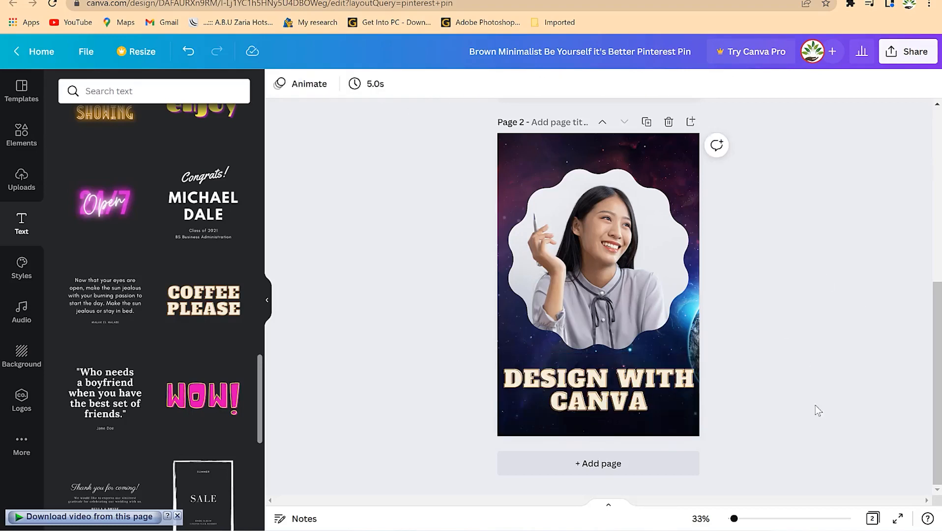
{"action": "scroll", "coordinate": [712, 258], "scroll_direction": "up", "scroll_amount": 3}
{"action": "scroll", "coordinate": [714, 324], "scroll_direction": "down", "scroll_amount": 3}
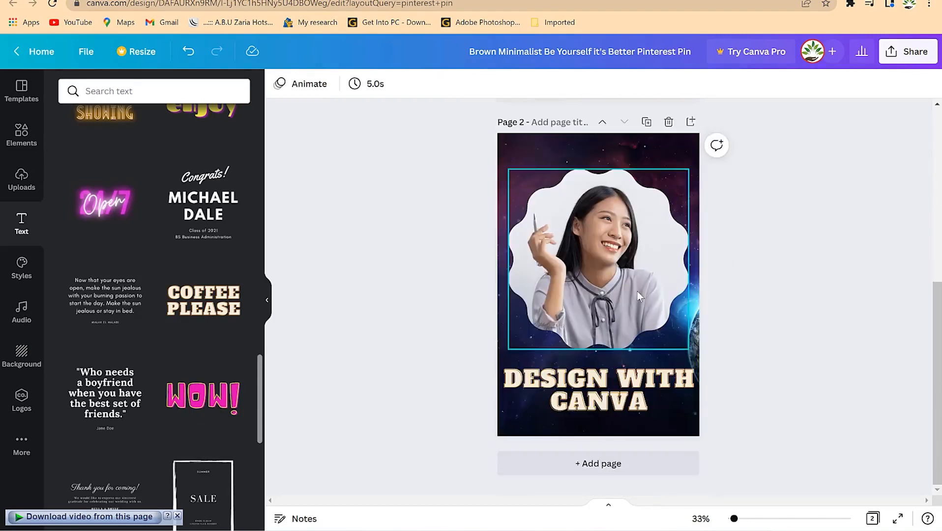
{"action": "scroll", "coordinate": [646, 369], "scroll_direction": "up", "scroll_amount": 5}
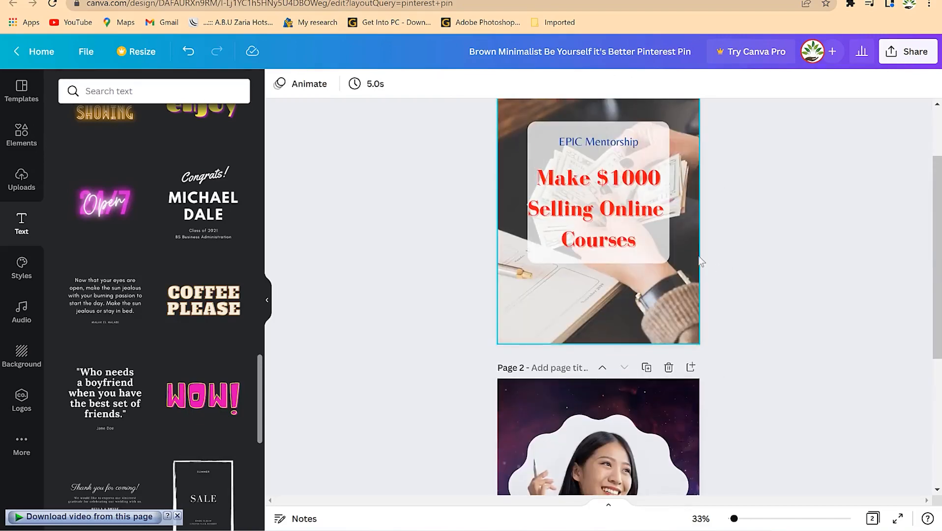
- Download only page 1 of the design as a PNG, and view the downloaded image before closing it
{"action": "scroll", "coordinate": [806, 260], "scroll_direction": "up", "scroll_amount": 2}
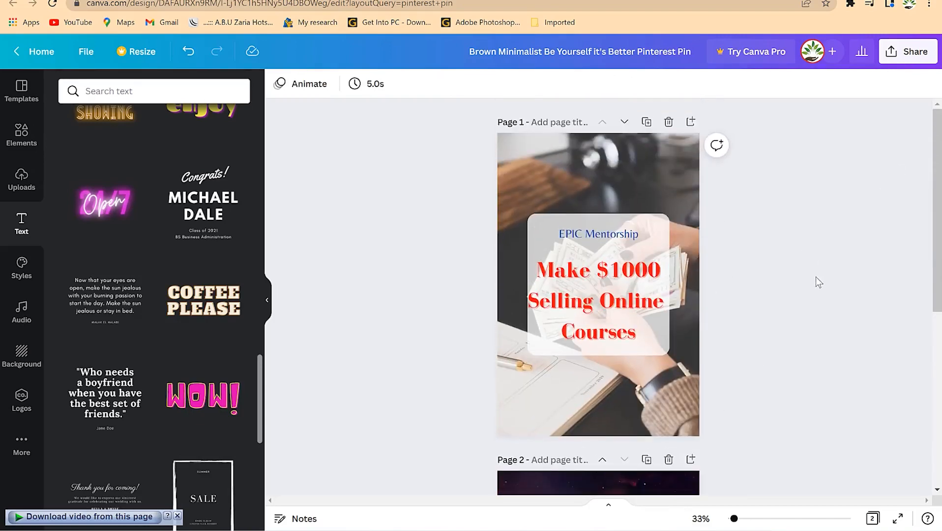
{"action": "left_click", "coordinate": [908, 52]}
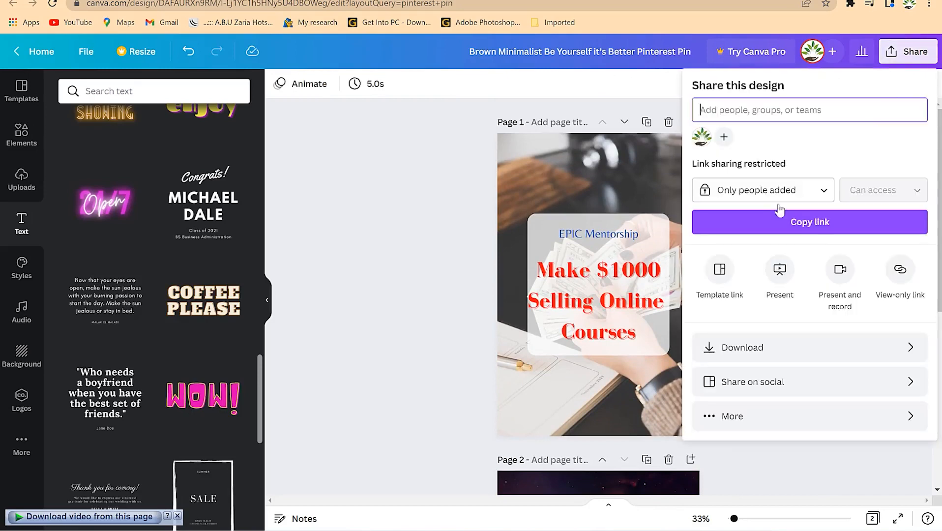
{"action": "left_click", "coordinate": [793, 354]}
{"action": "left_click", "coordinate": [796, 305]}
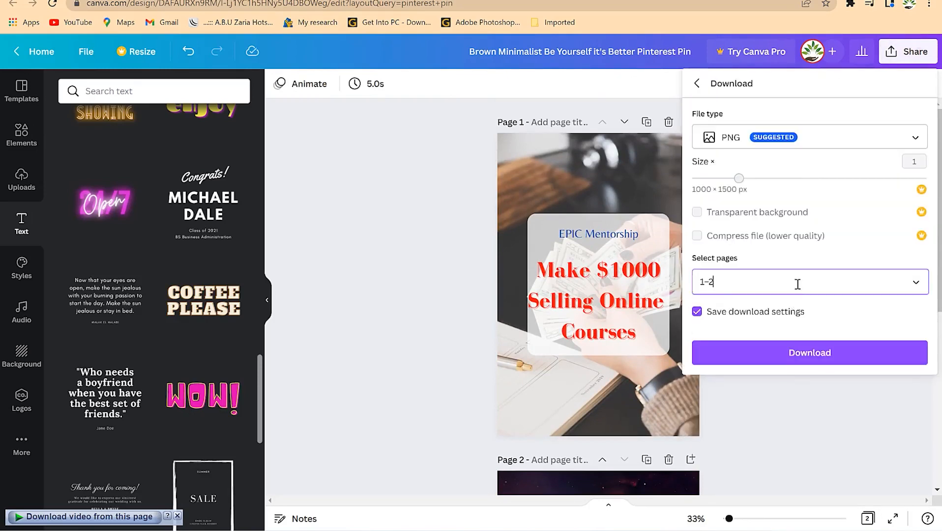
{"action": "left_click", "coordinate": [797, 281]}
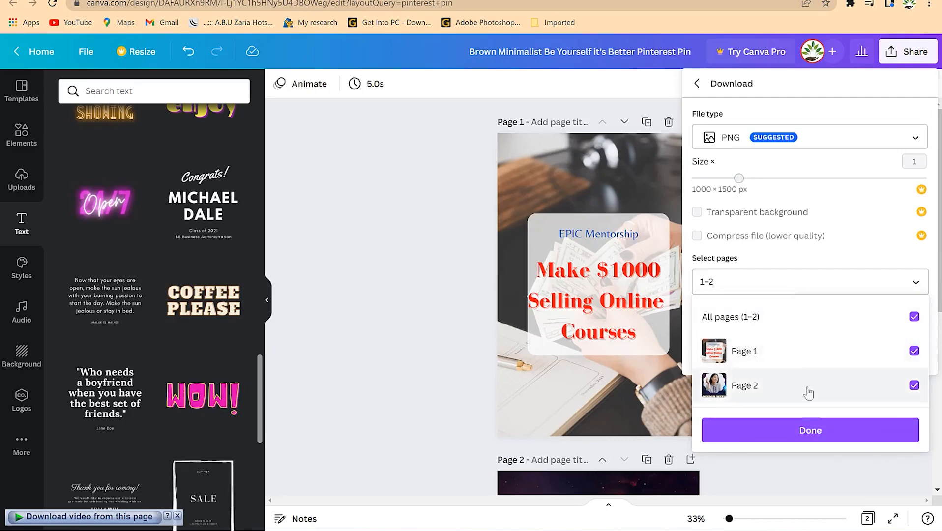
{"action": "left_click", "coordinate": [915, 318]}
{"action": "left_click", "coordinate": [913, 351]}
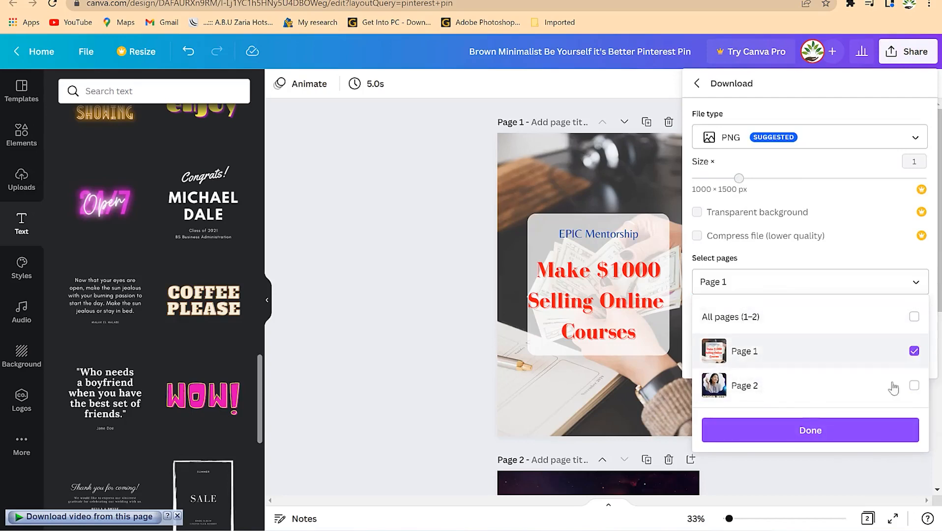
{"action": "left_click", "coordinate": [863, 434]}
{"action": "left_click", "coordinate": [865, 353]}
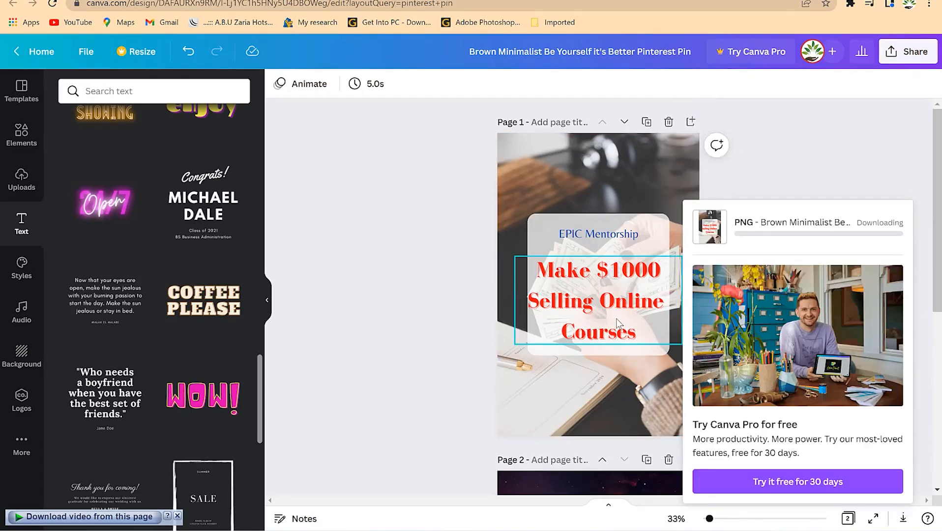
{"action": "left_click", "coordinate": [85, 509]}
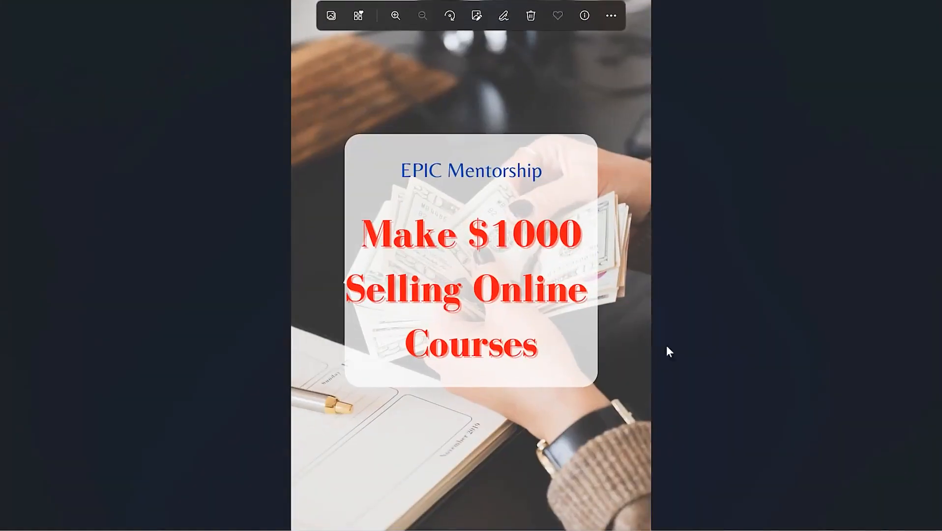
{"action": "key", "text": "alt+F4"}
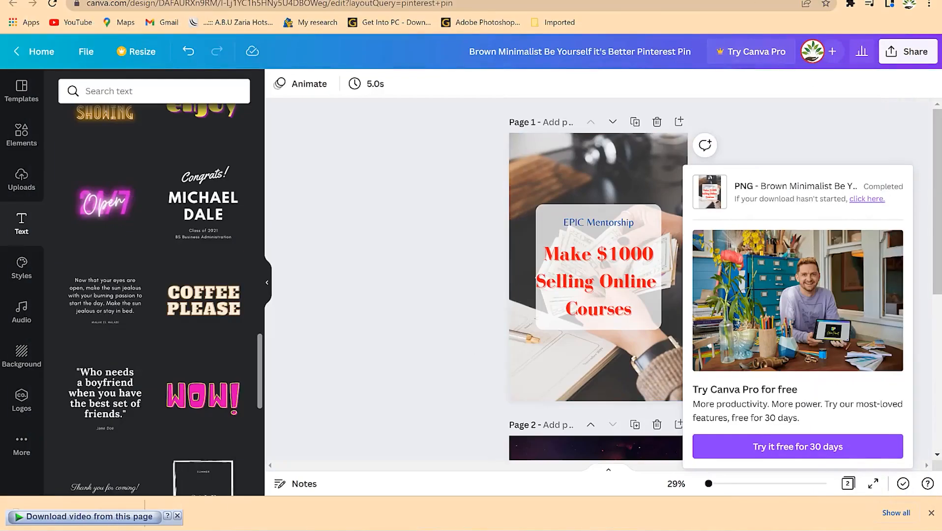
- Switch to Pinterest's Pin builder, dismiss the quality guidelines, and upload "Brown Minimalist Be Yourself it's Better Pinterest Pin" from the Downloads folder
{"action": "key", "text": "ctrl+t"}
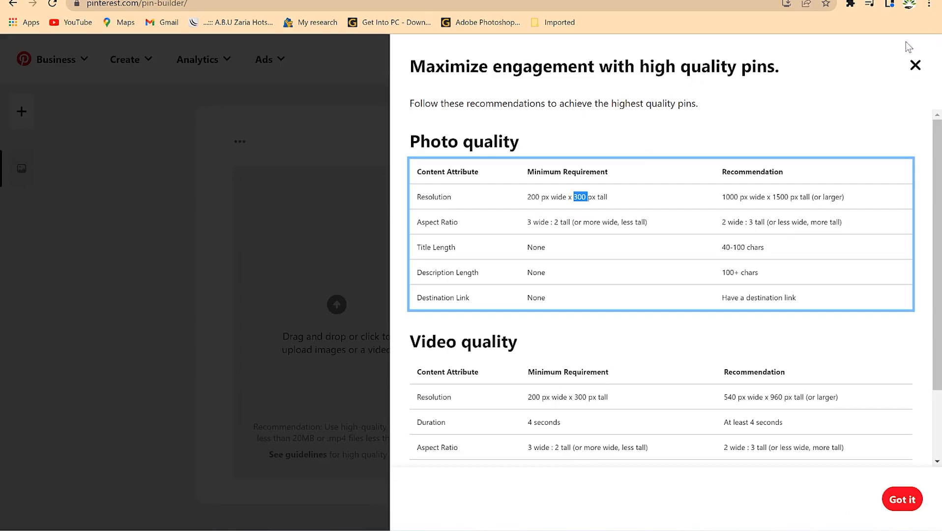
{"action": "left_click", "coordinate": [915, 65]}
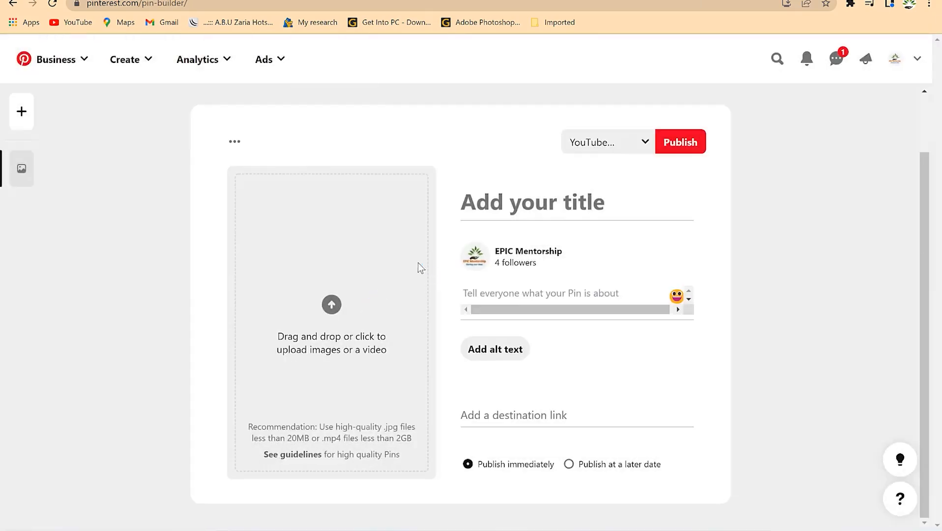
{"action": "left_click", "coordinate": [417, 264]}
{"action": "left_click", "coordinate": [56, 90]}
{"action": "left_click", "coordinate": [134, 86]}
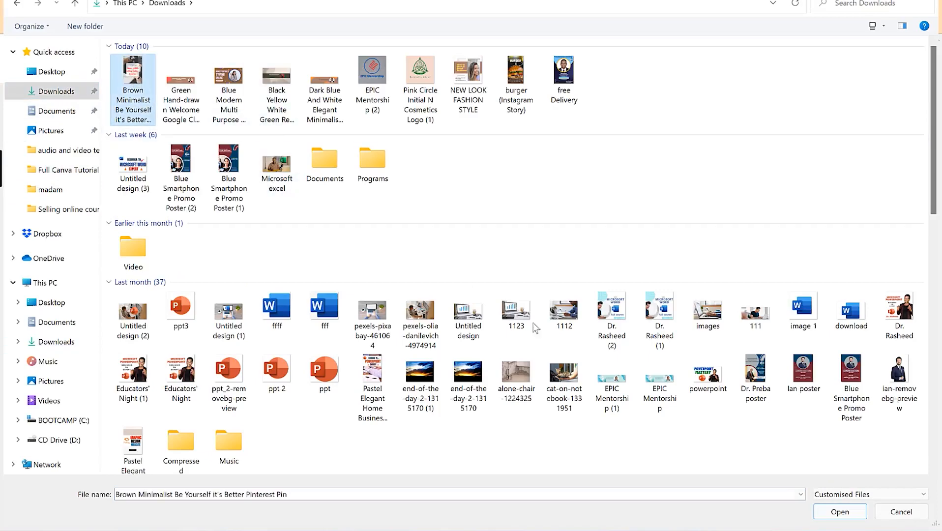
{"action": "left_click", "coordinate": [839, 512]}
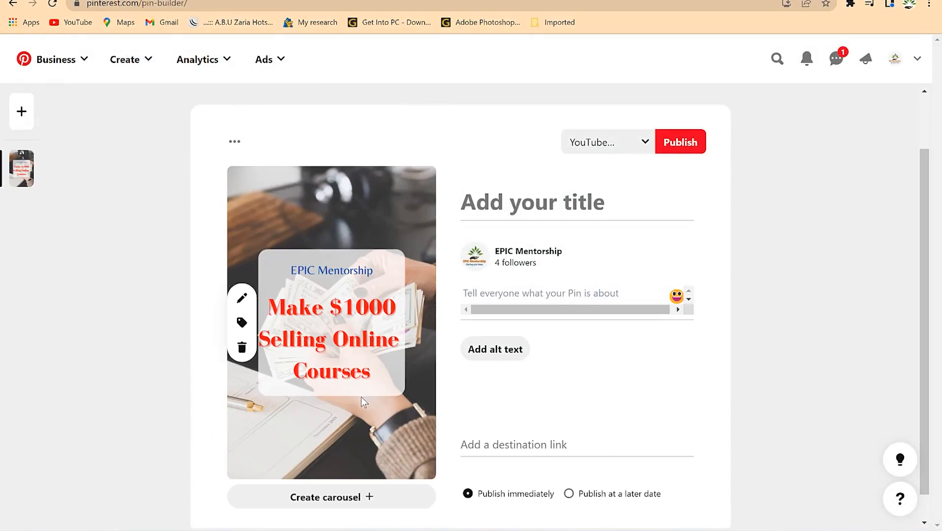
- Examine the new Pin's title, description and destination link fields, selecting each in turn
{"action": "left_click", "coordinate": [553, 199]}
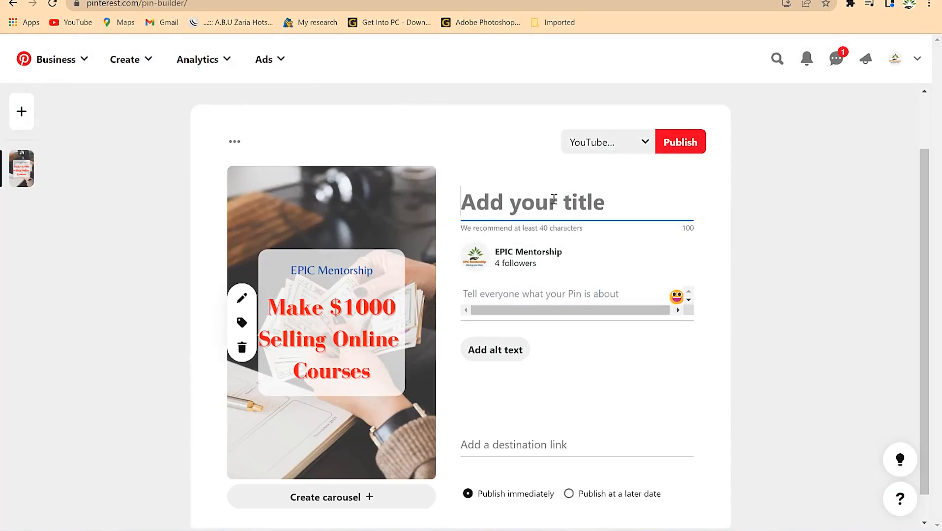
{"action": "left_click", "coordinate": [564, 292]}
{"action": "left_click", "coordinate": [542, 438]}
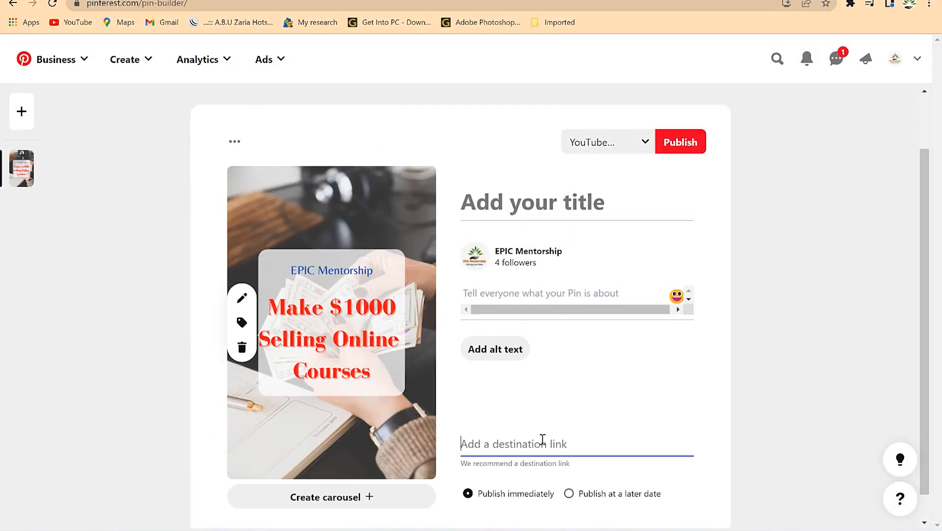